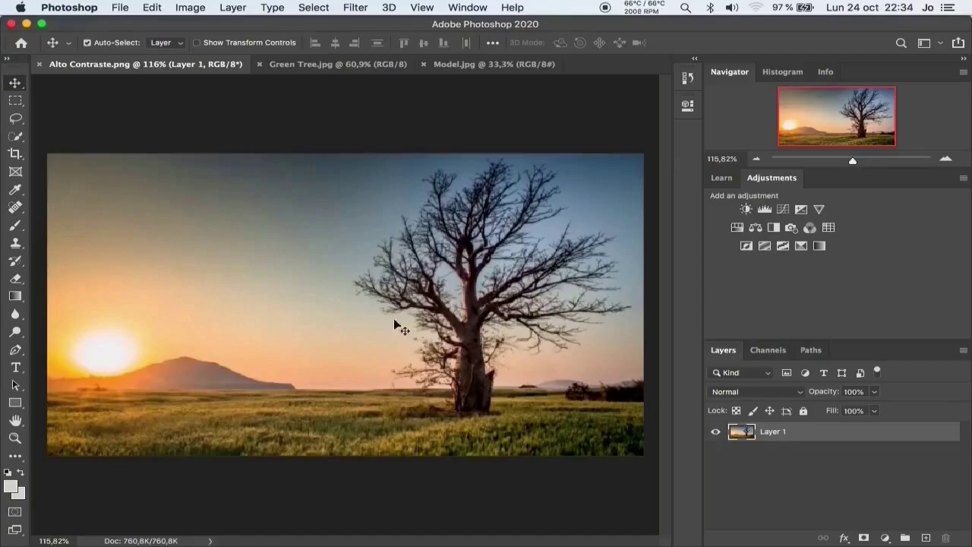
Step: Look over the Green Tree and Model photos, then undo the automatic background removal
click(321, 66)
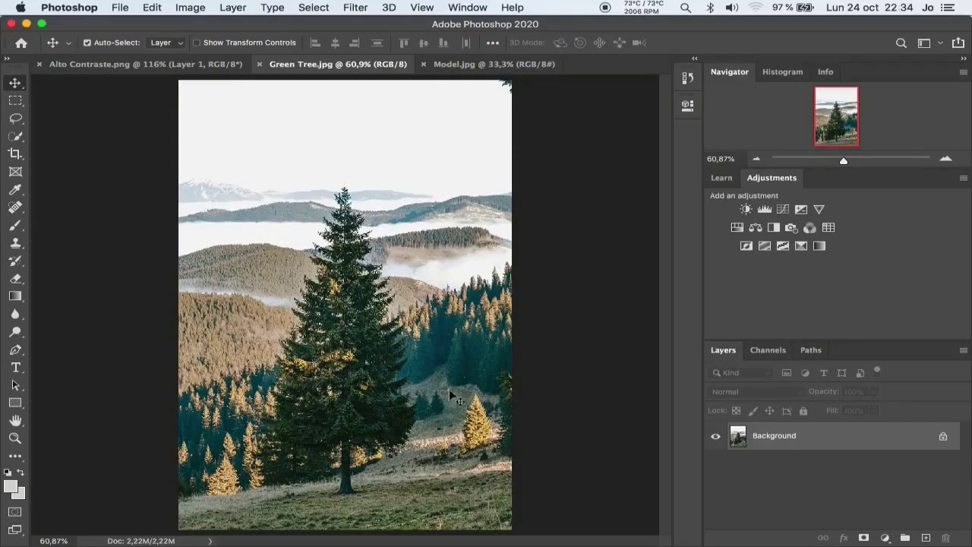
click(461, 64)
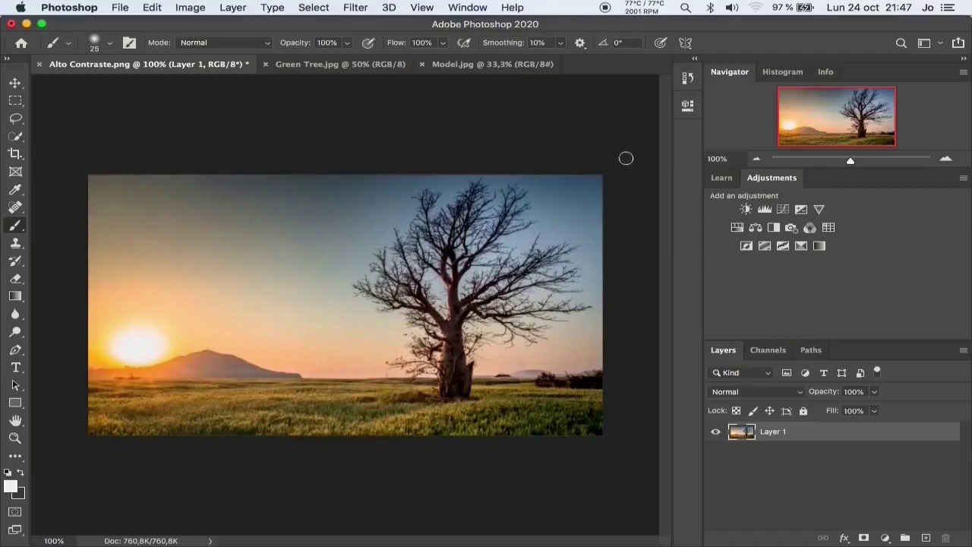
click(687, 106)
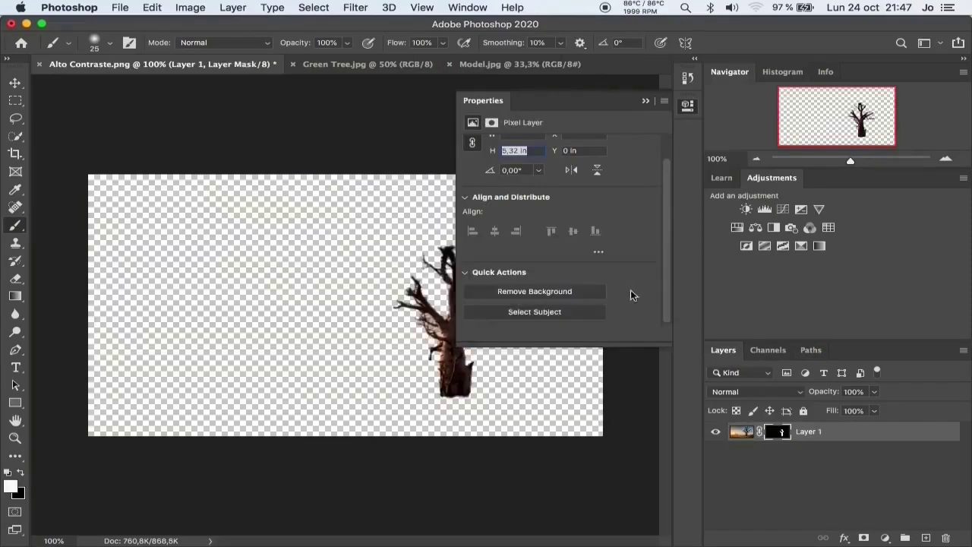
click(688, 106)
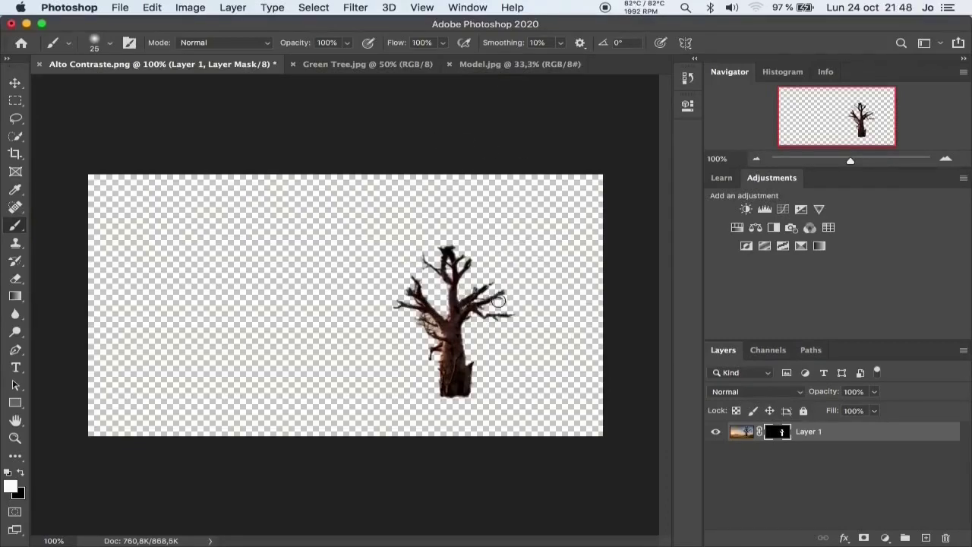
key(ctrl+z)
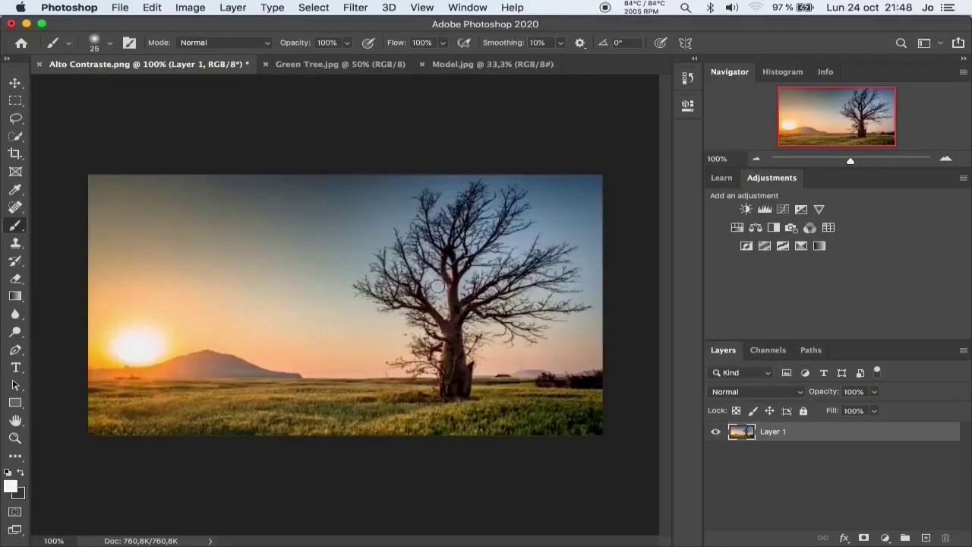
scroll(438, 286, up, 3)
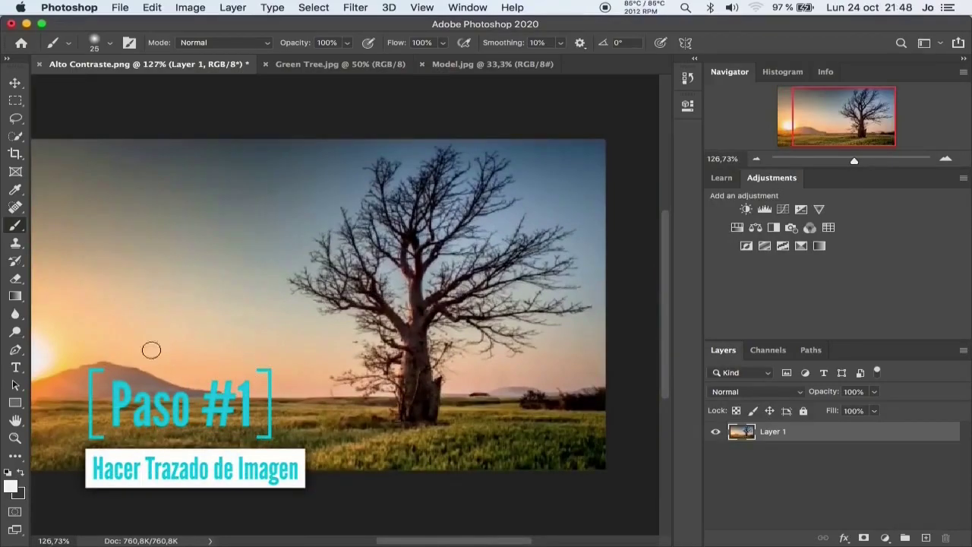
Step: With the Pen tool, trace the bare tree from its trunk base up the left side to the treetop
click(15, 350)
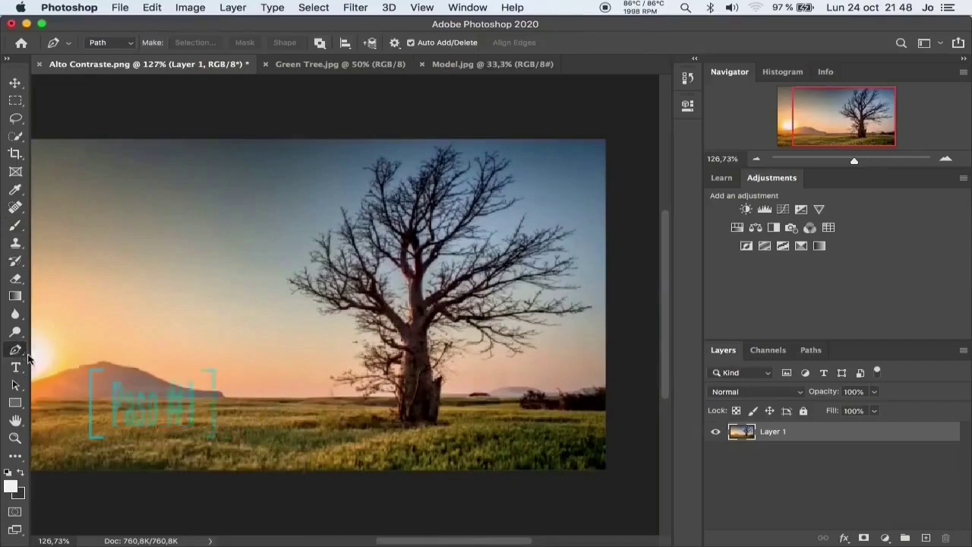
click(356, 421)
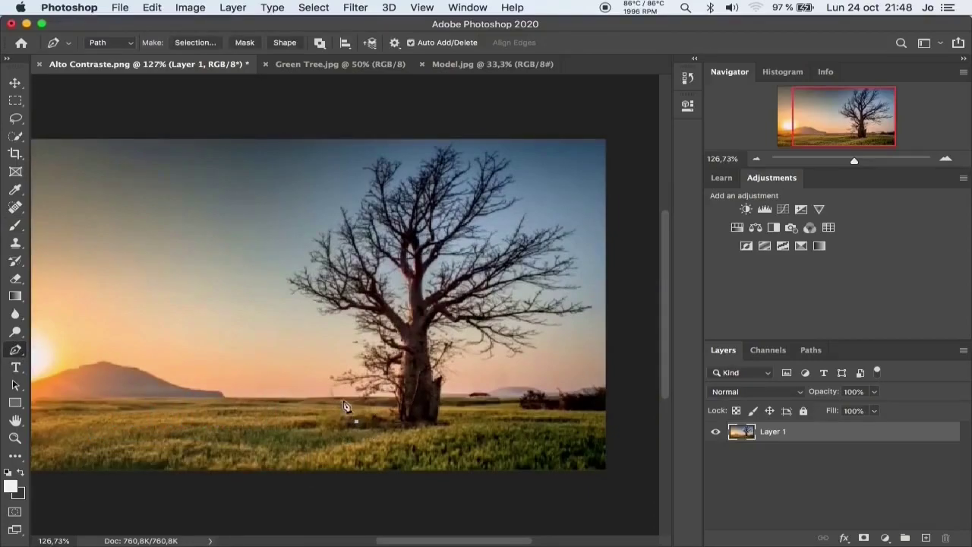
click(340, 396)
click(329, 361)
click(280, 303)
click(282, 253)
click(305, 226)
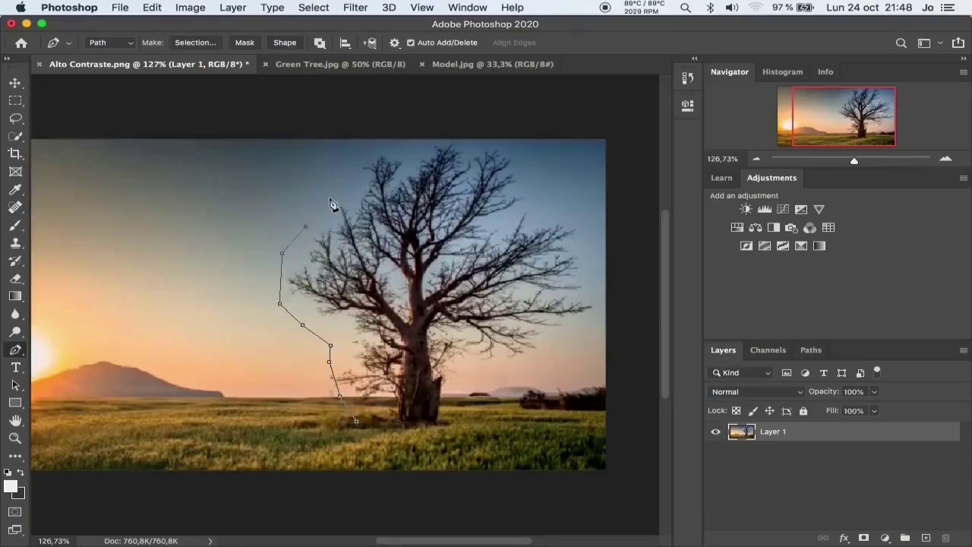
click(345, 170)
click(364, 150)
click(408, 143)
click(454, 137)
click(488, 140)
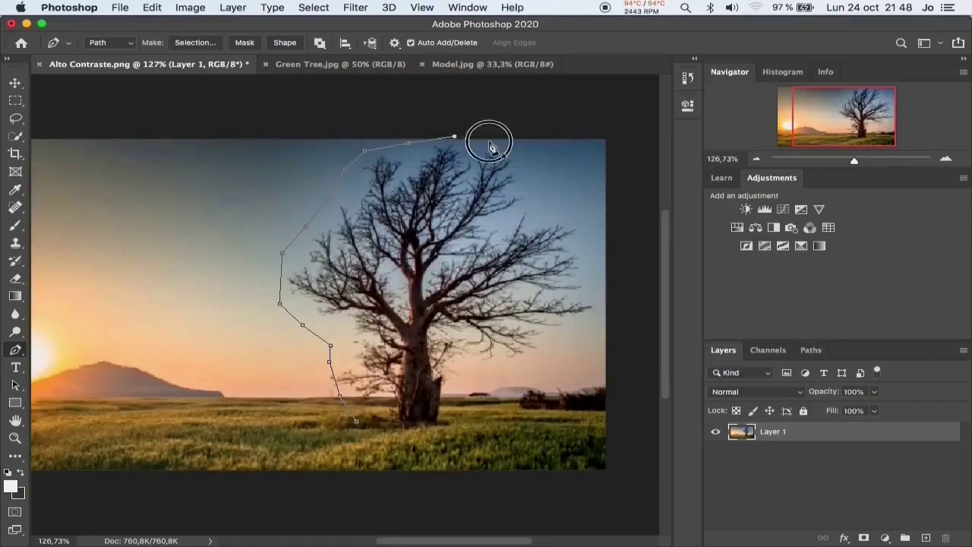
Step: Continue the path down the right branches and around the trunk base, closing it at the start point
click(527, 155)
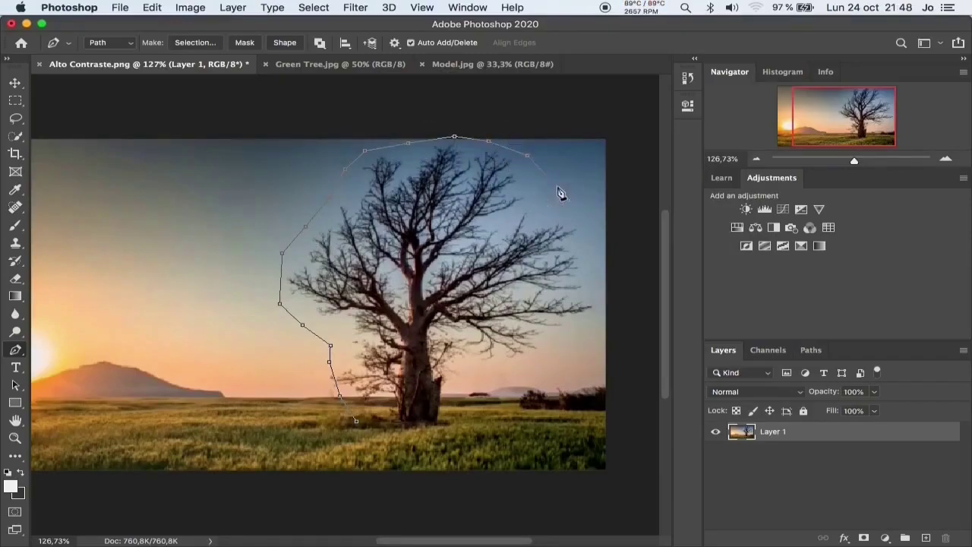
click(555, 187)
click(582, 215)
click(589, 250)
click(592, 279)
click(590, 318)
click(542, 341)
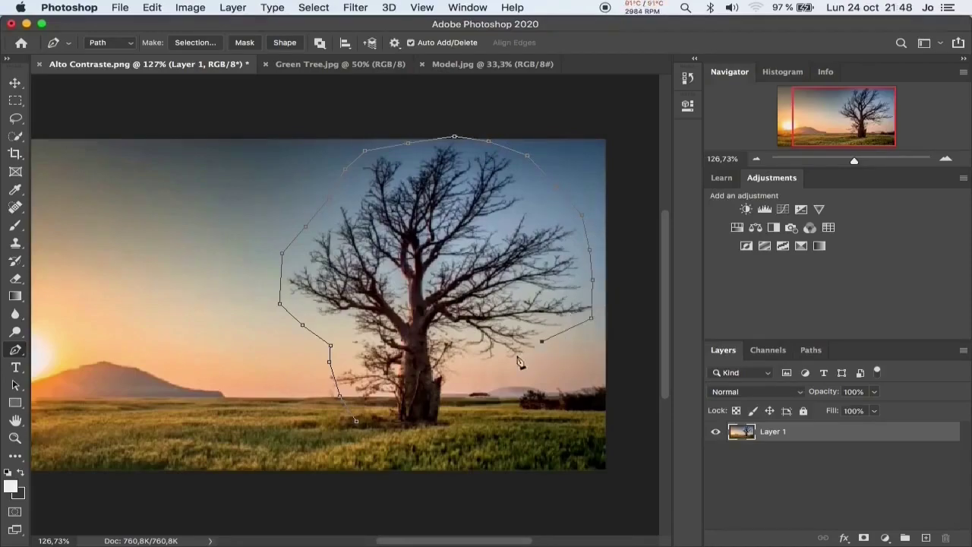
click(498, 362)
click(459, 381)
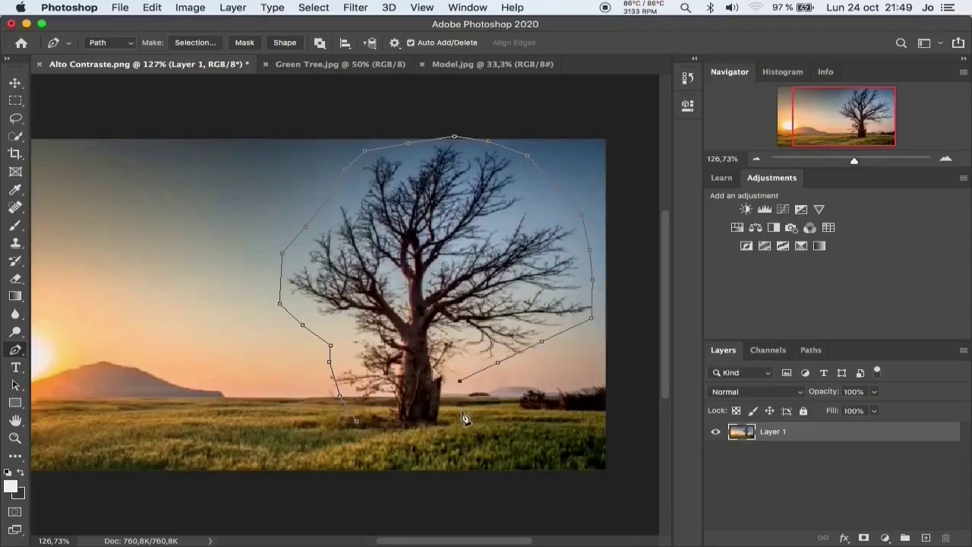
click(461, 413)
click(431, 438)
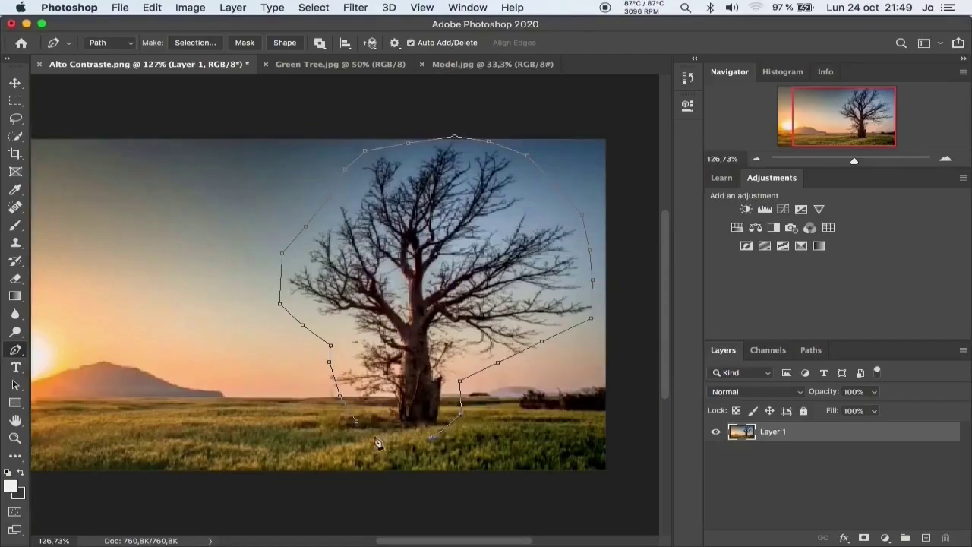
click(355, 419)
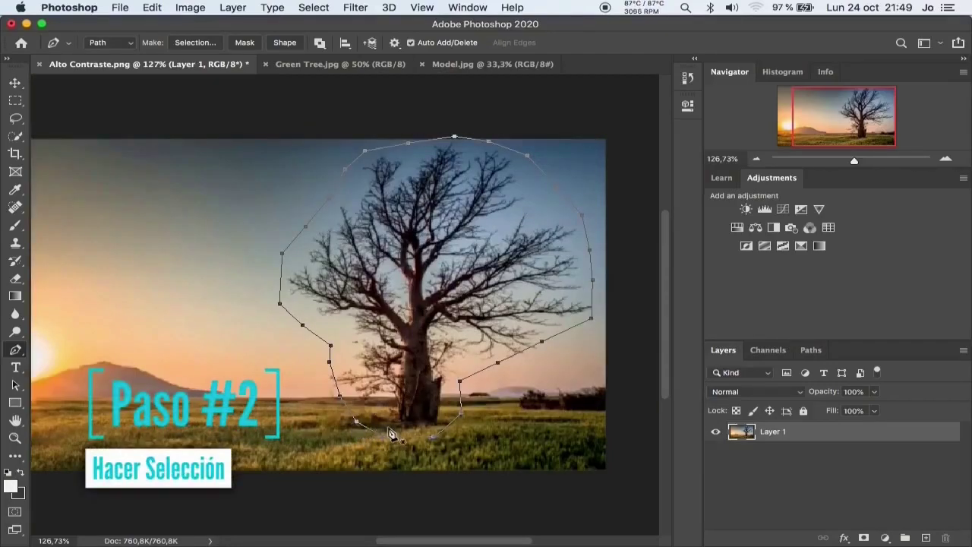
Step: Convert the path to a selection, copy and paste the tree to Layer 2, and hide Layer 1
right_click(437, 228)
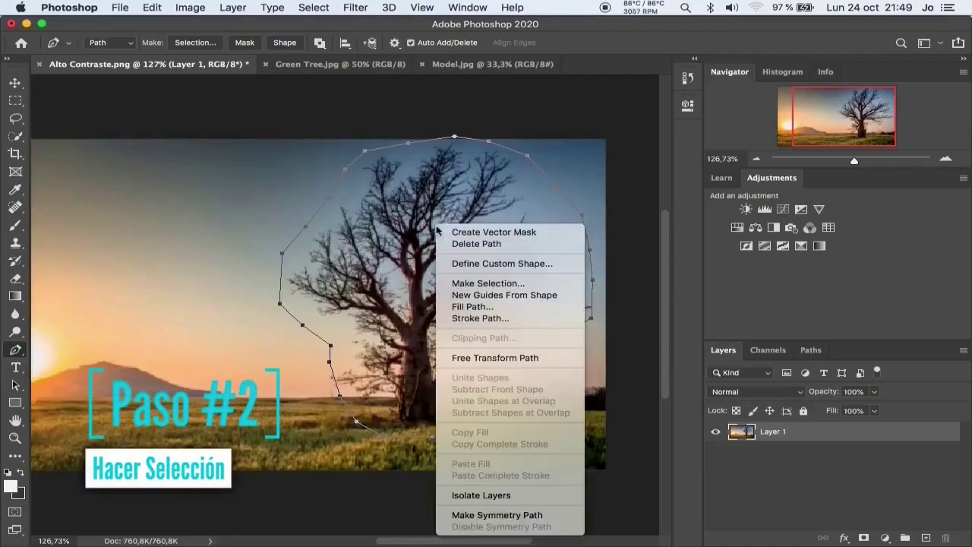
click(454, 283)
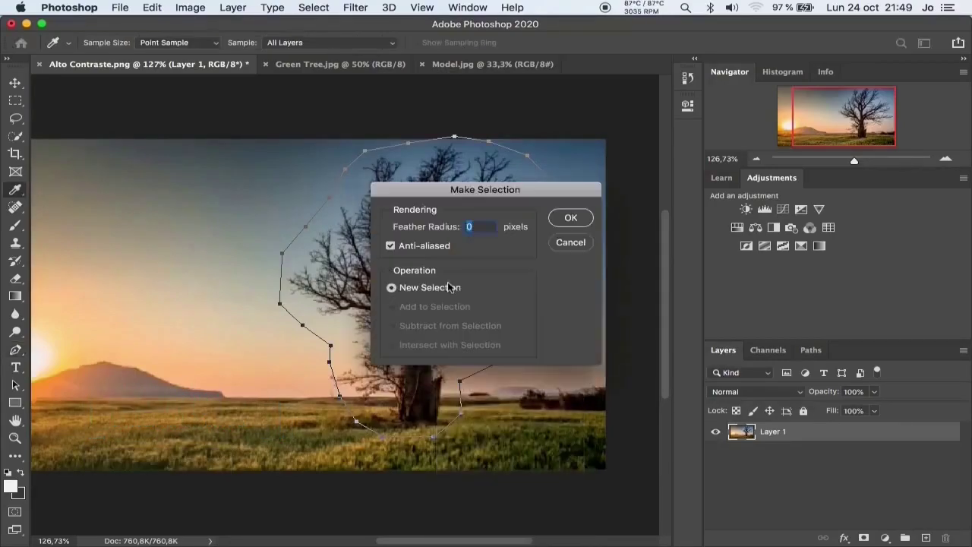
click(575, 218)
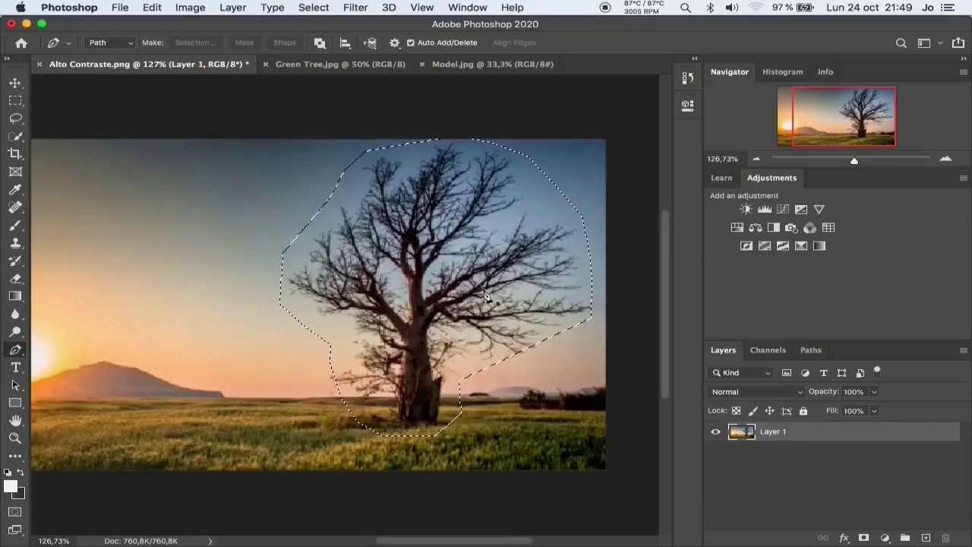
key(super+c)
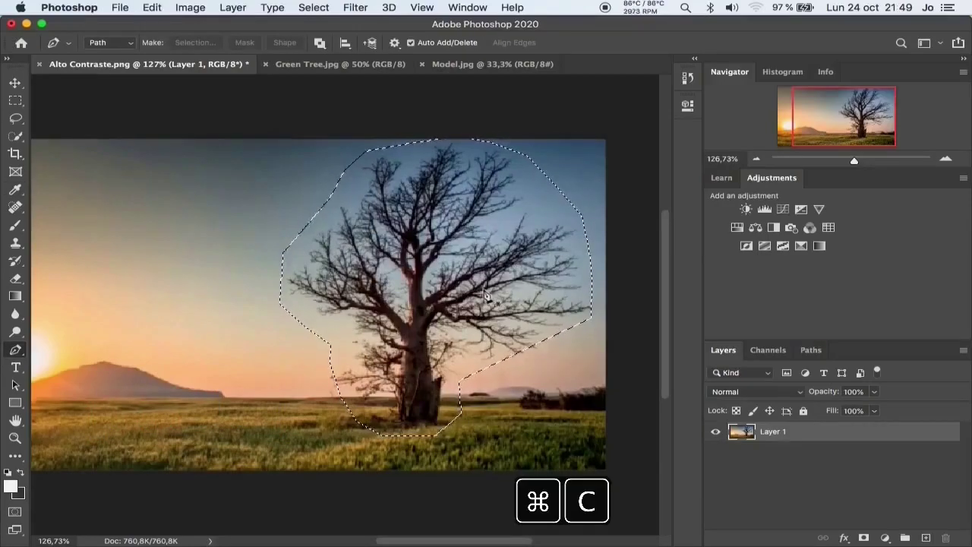
key(super+v)
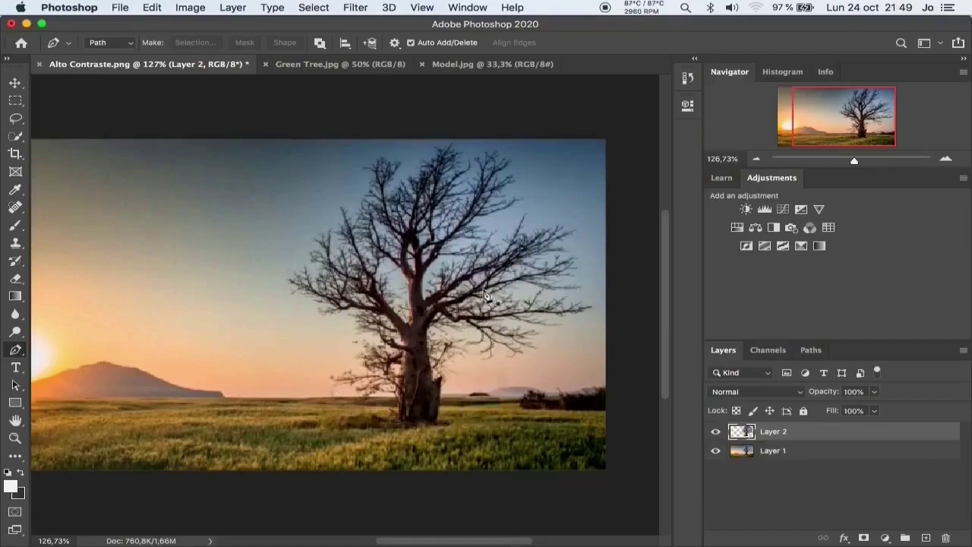
click(714, 452)
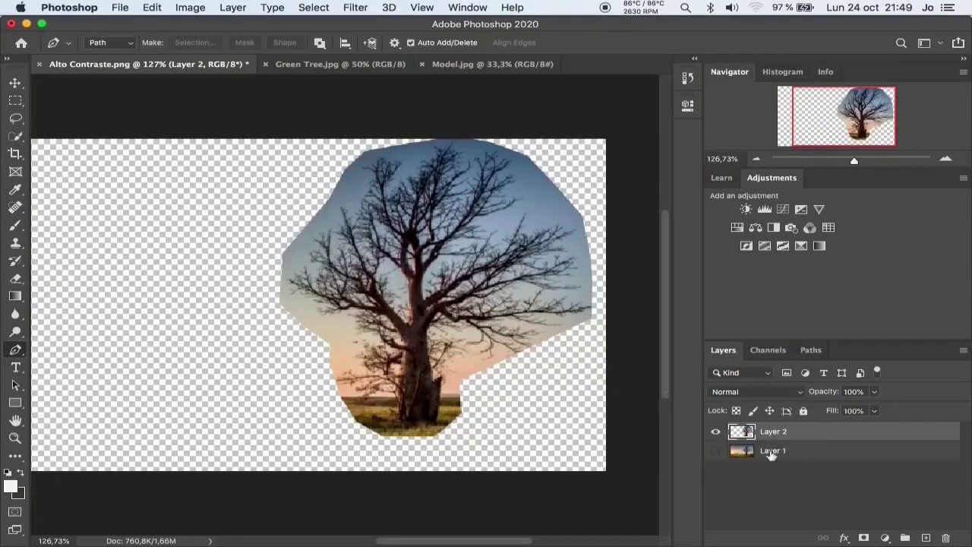
click(14, 82)
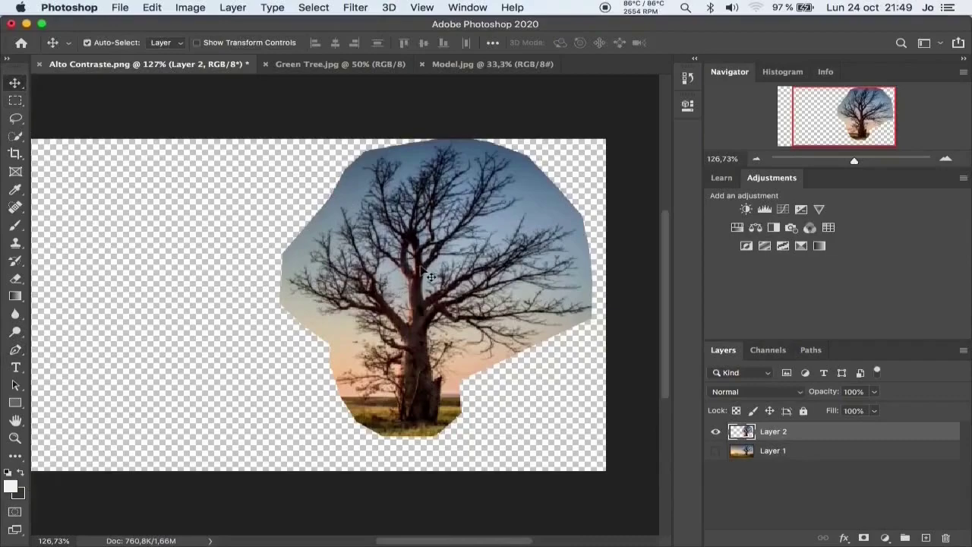
Step: Shift the tree cutout left, then compare the Red, Green and Blue channels, settling on Blue
mouse_move(429, 277)
mouse_down()
mouse_move(341, 280)
mouse_move(345, 290)
mouse_up()
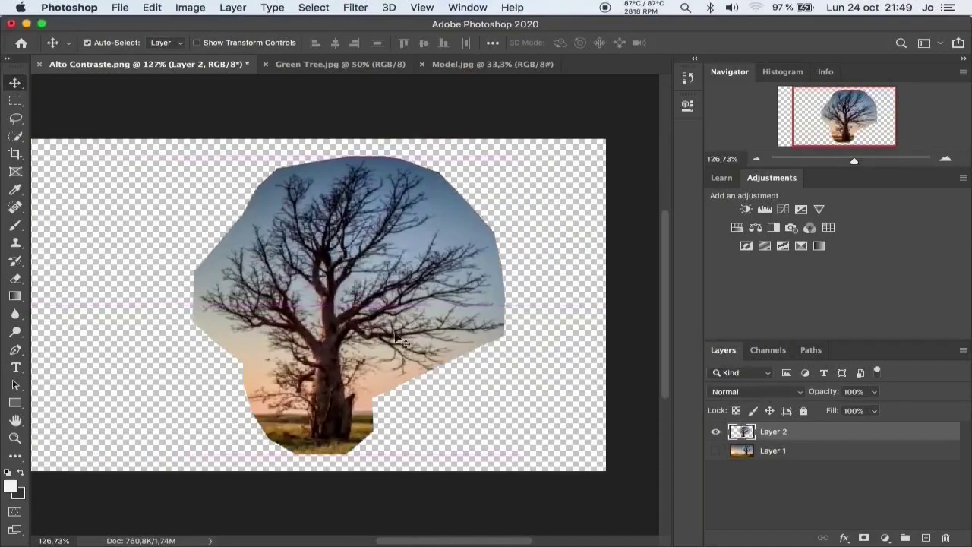
click(769, 351)
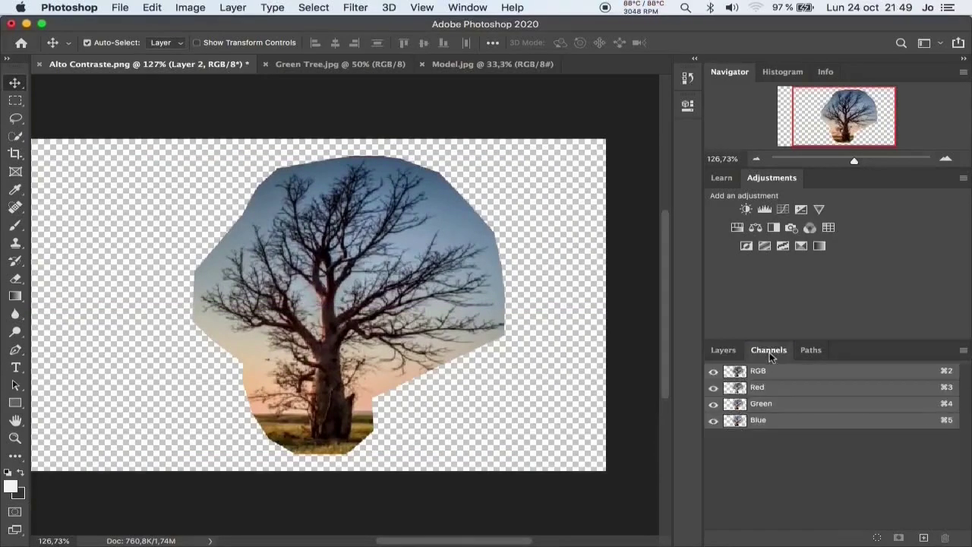
click(759, 387)
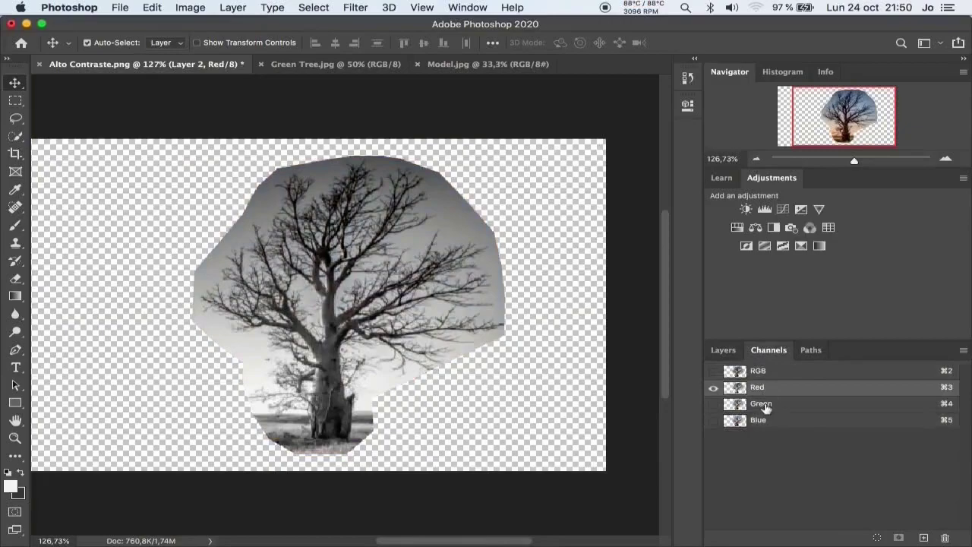
click(767, 404)
click(766, 420)
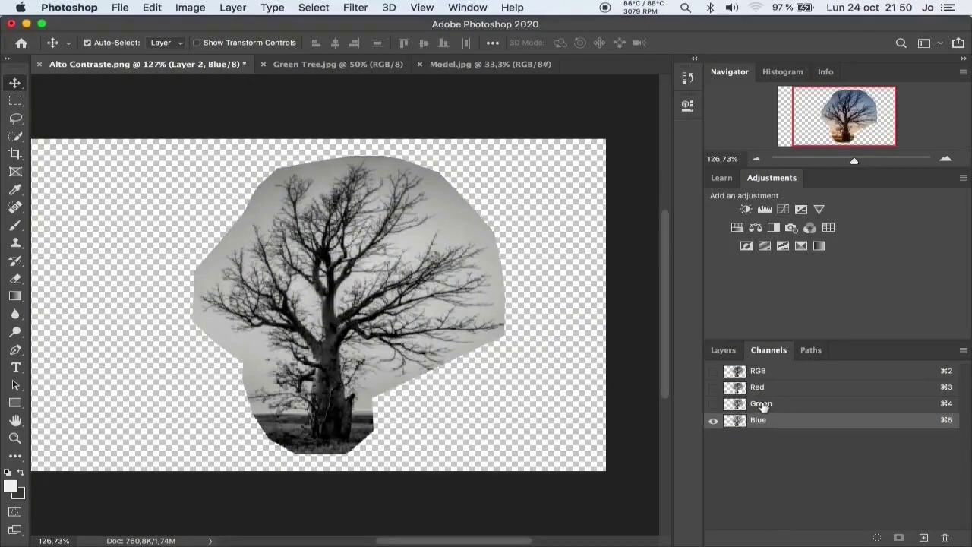
click(762, 403)
click(759, 388)
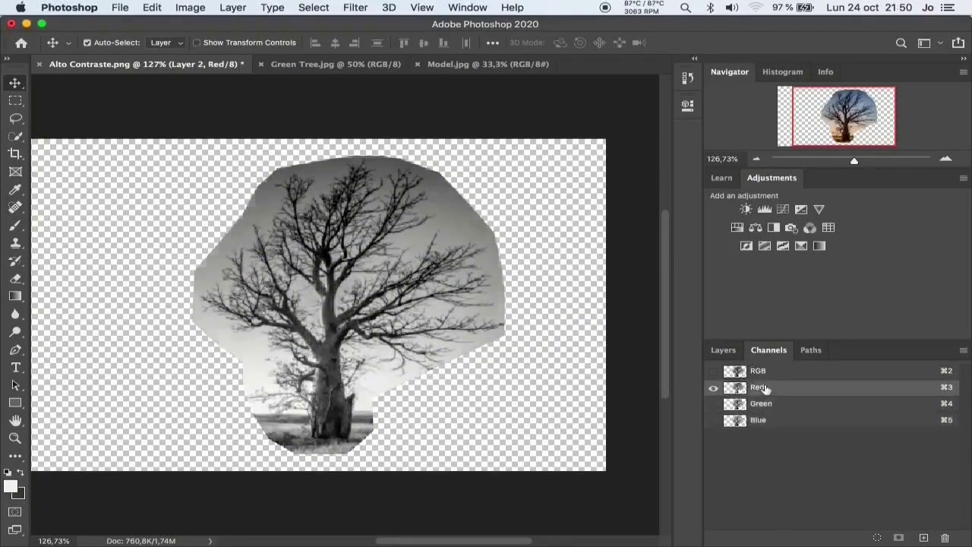
click(759, 420)
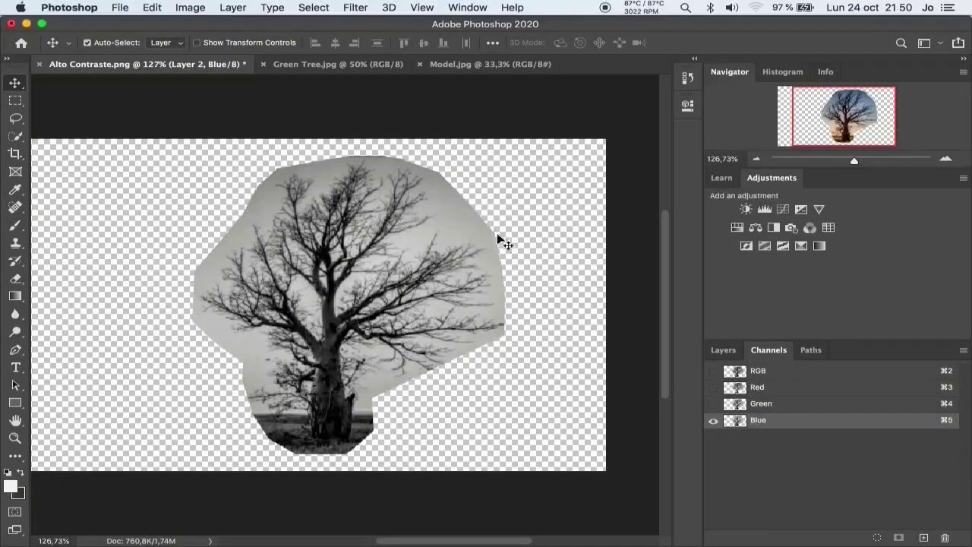
Step: Start a Color Range selection by sampling the tree's dark trunk and branch tones
click(314, 8)
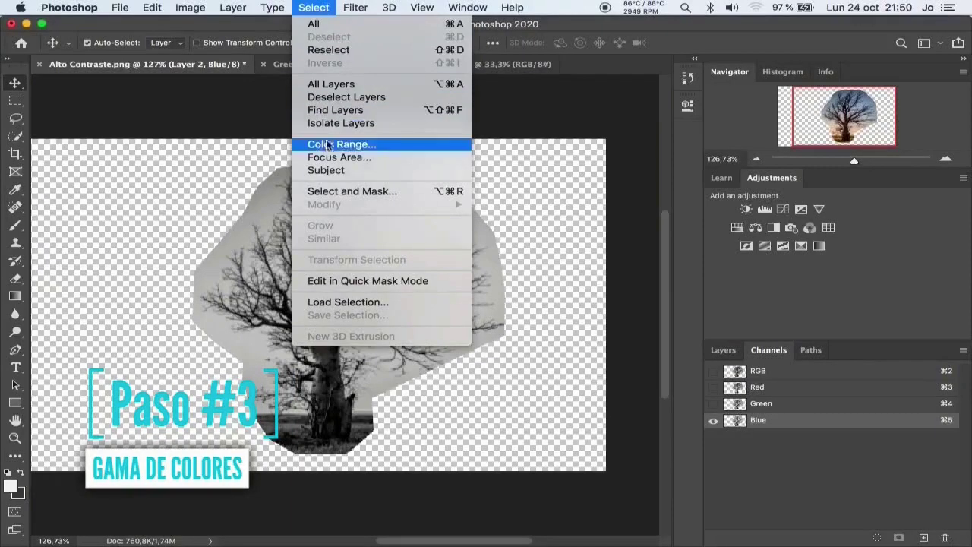
click(326, 145)
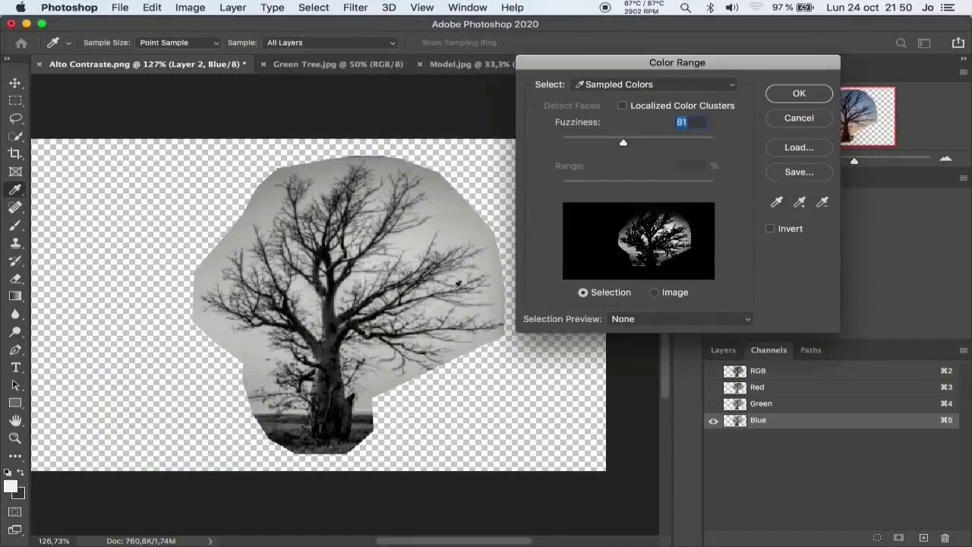
click(326, 392)
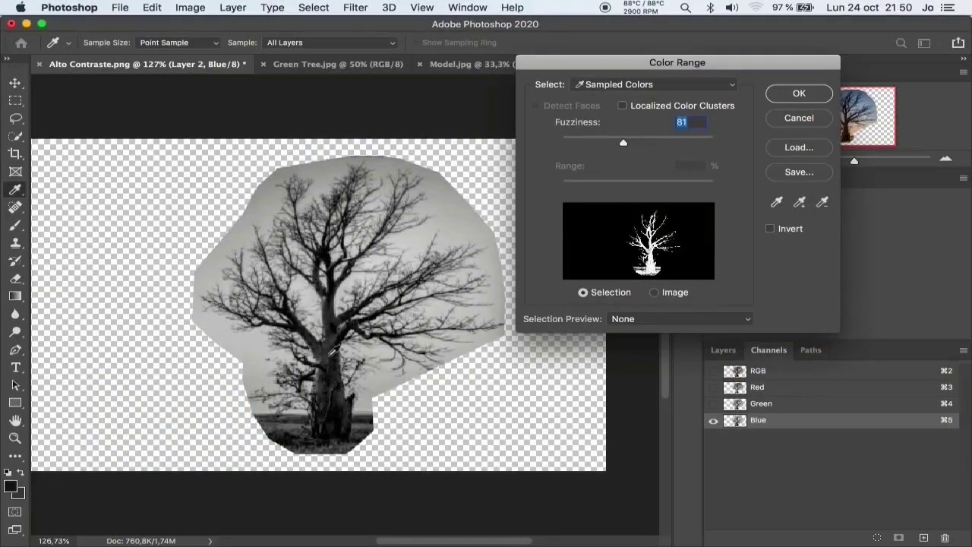
click(331, 298)
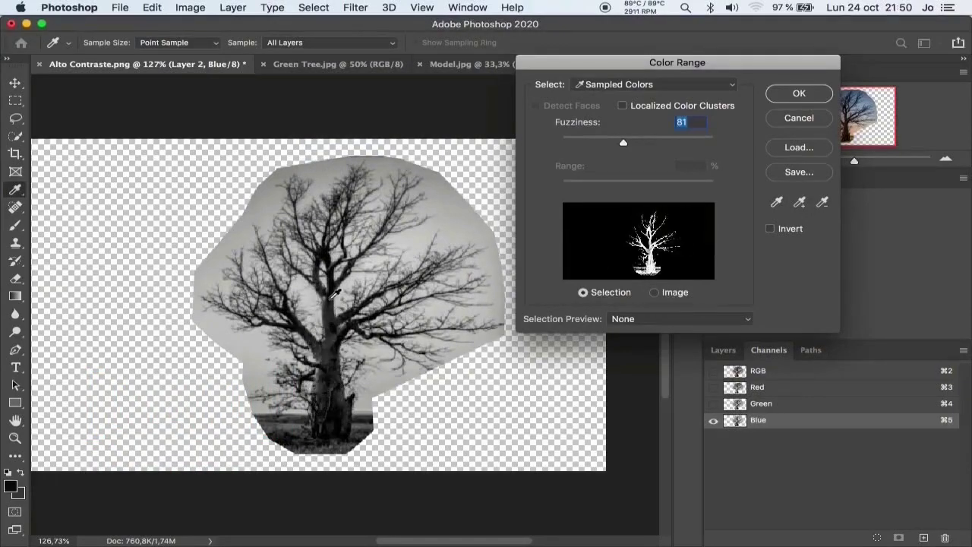
click(800, 202)
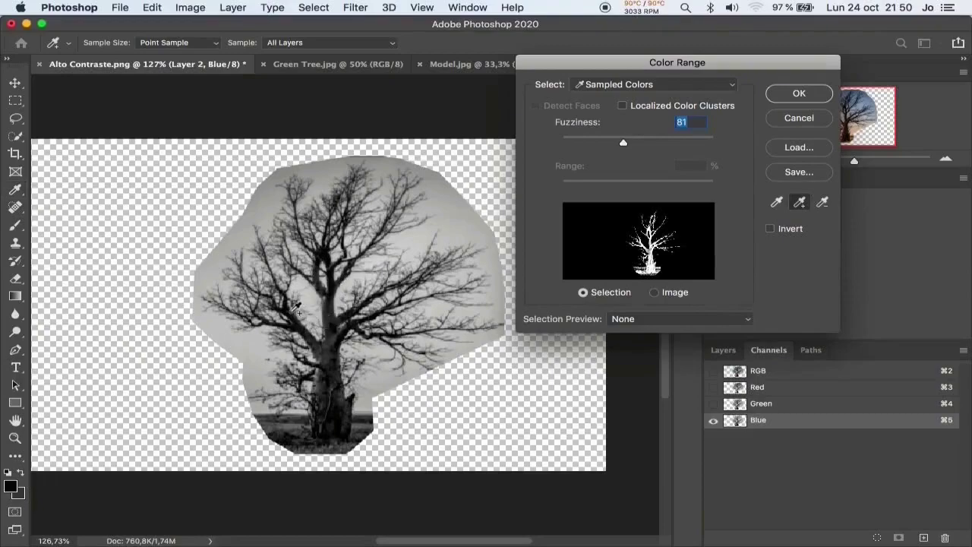
click(296, 307)
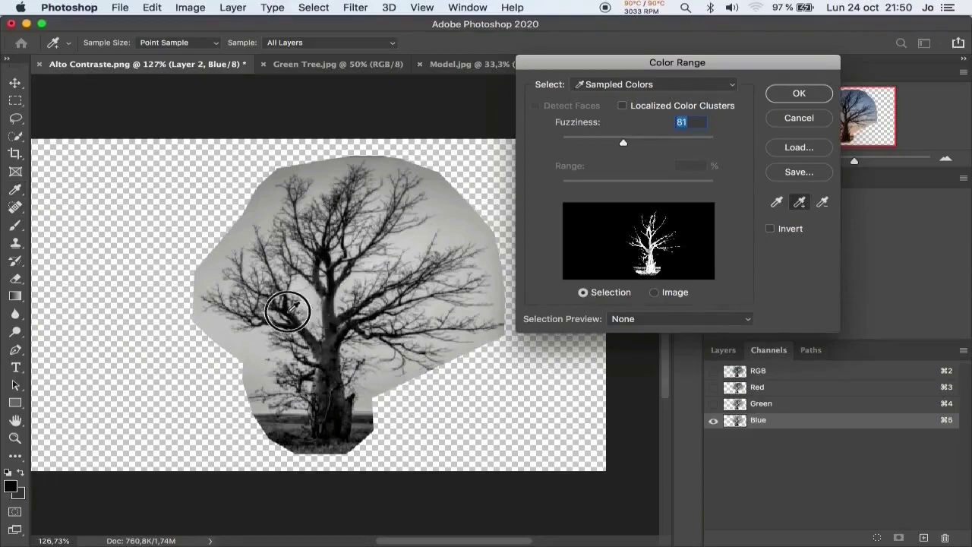
Step: Subtract the light sky tones, raise Fuzziness to 149, and accept the Color Range
click(822, 202)
click(460, 218)
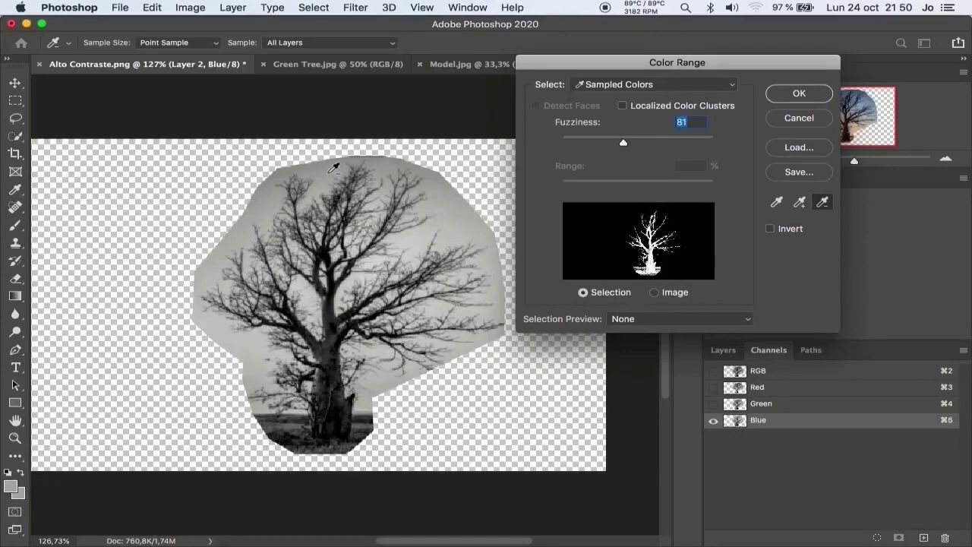
click(322, 177)
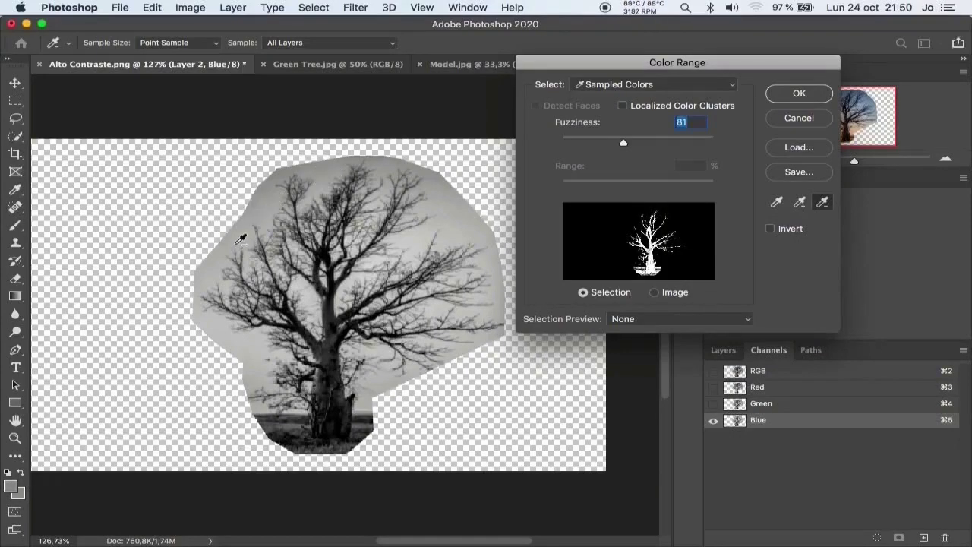
click(238, 243)
click(258, 343)
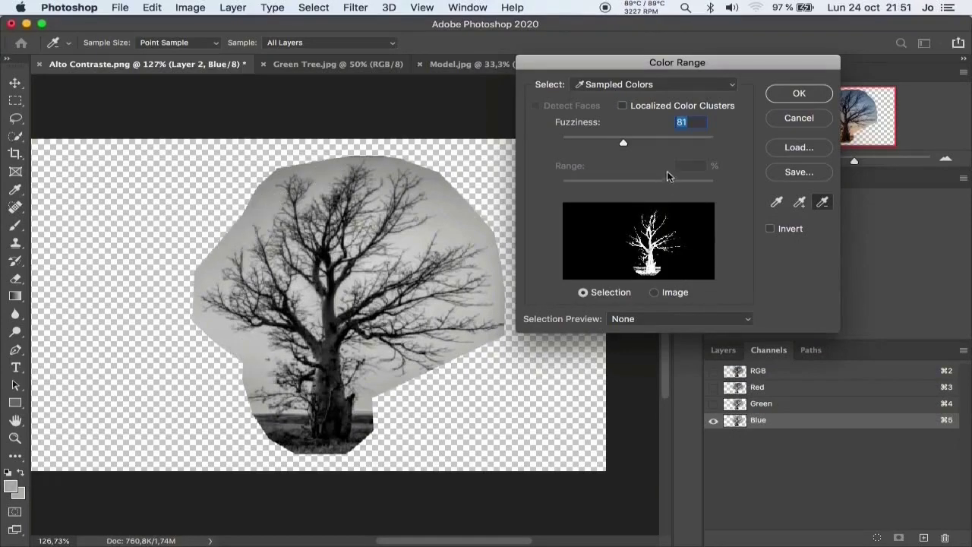
drag(623, 144, 680, 148)
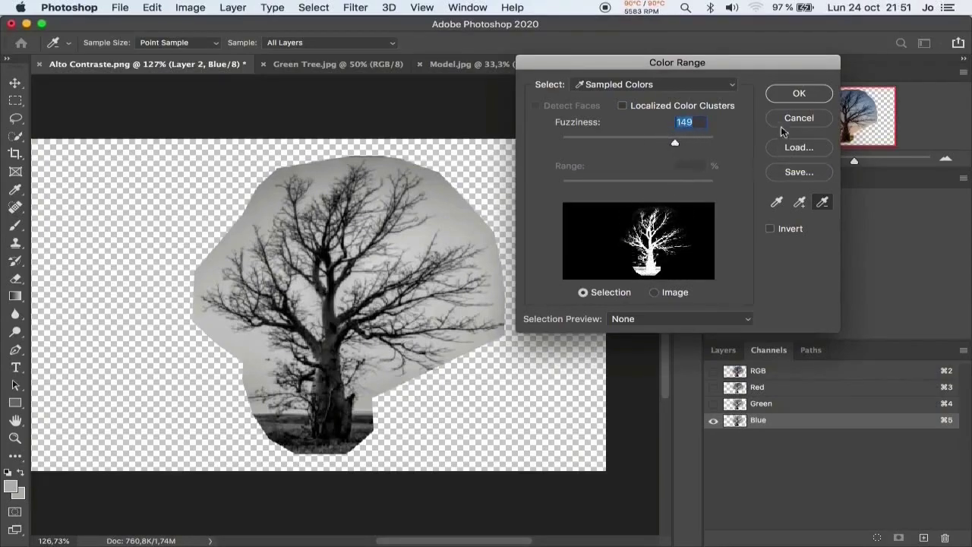
click(797, 95)
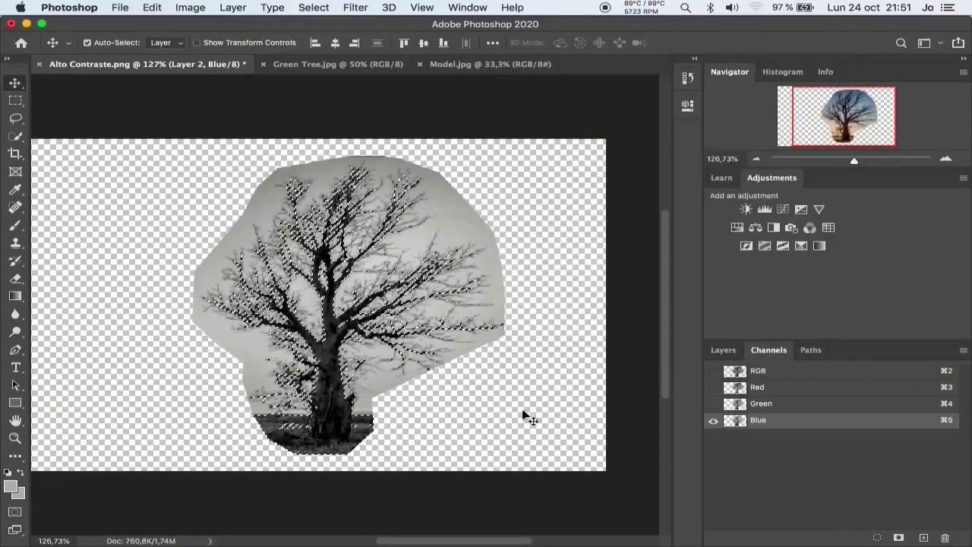
Step: Return to the RGB composite and add a layer mask to Layer 2, then zoom in and pick the Brush tool
click(763, 372)
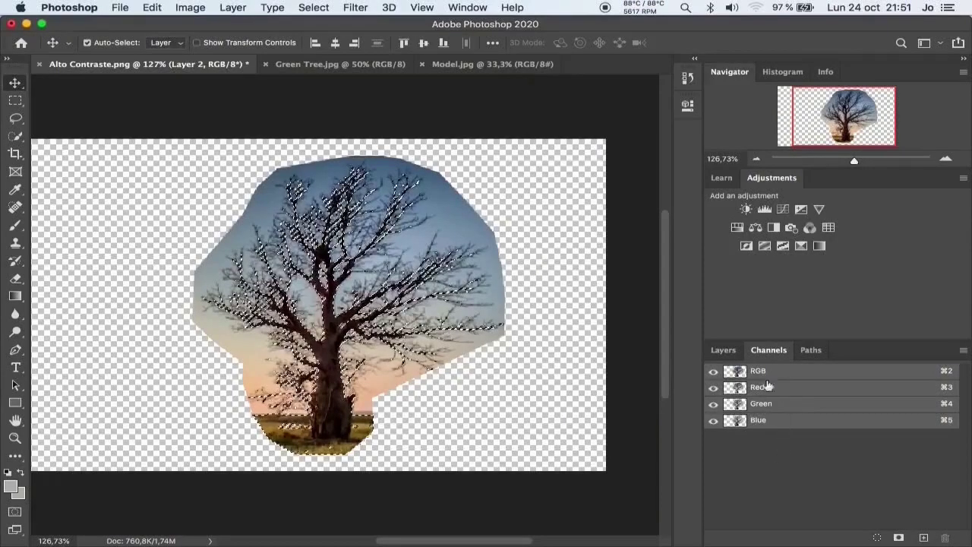
click(723, 350)
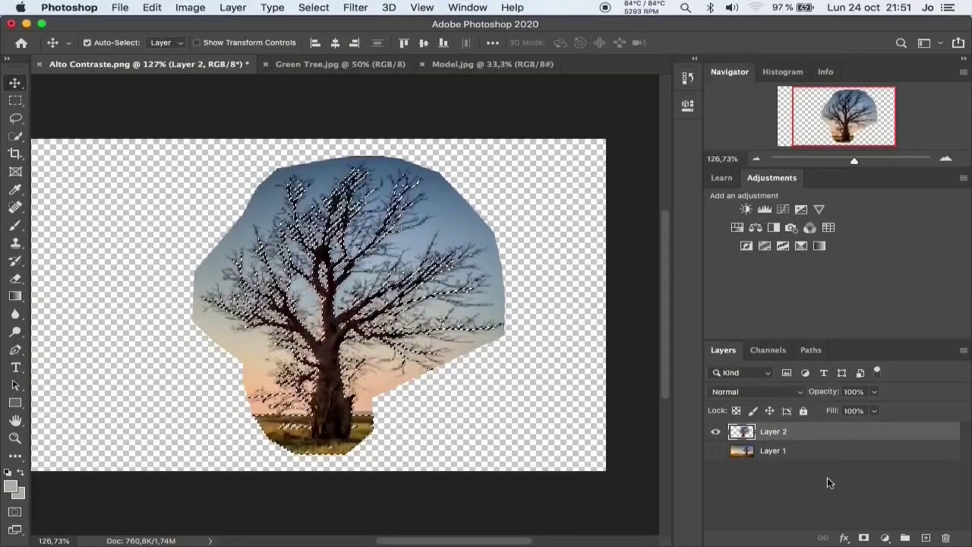
click(864, 537)
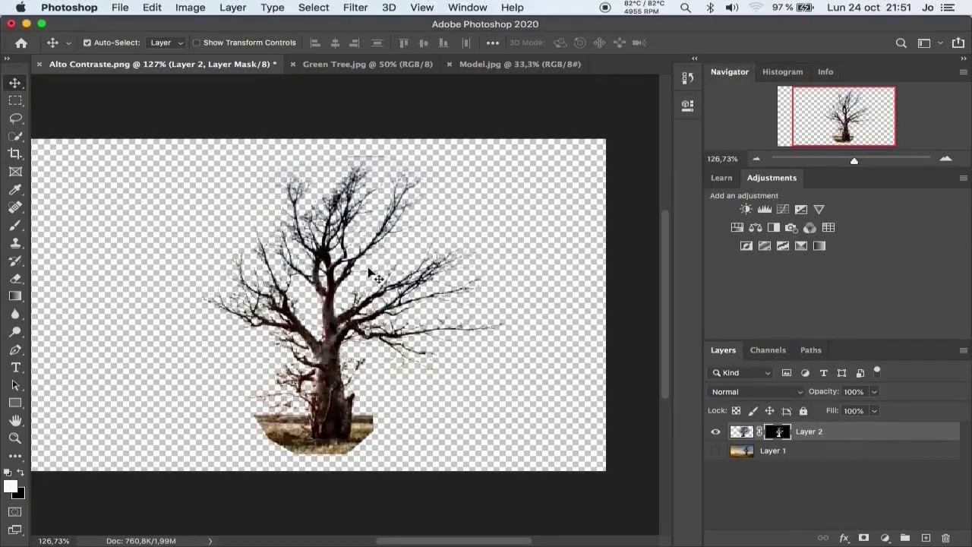
scroll(372, 275, up, 2)
scroll(373, 275, up, 2)
scroll(372, 277, up, 2)
scroll(372, 279, up, 2)
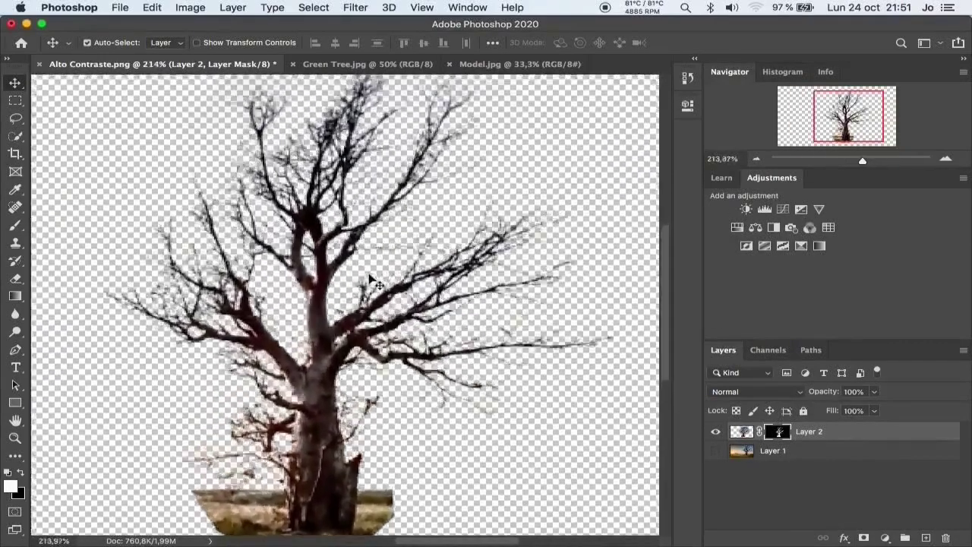
scroll(372, 279, up, 2)
scroll(373, 279, up, 2)
scroll(363, 311, down, 5)
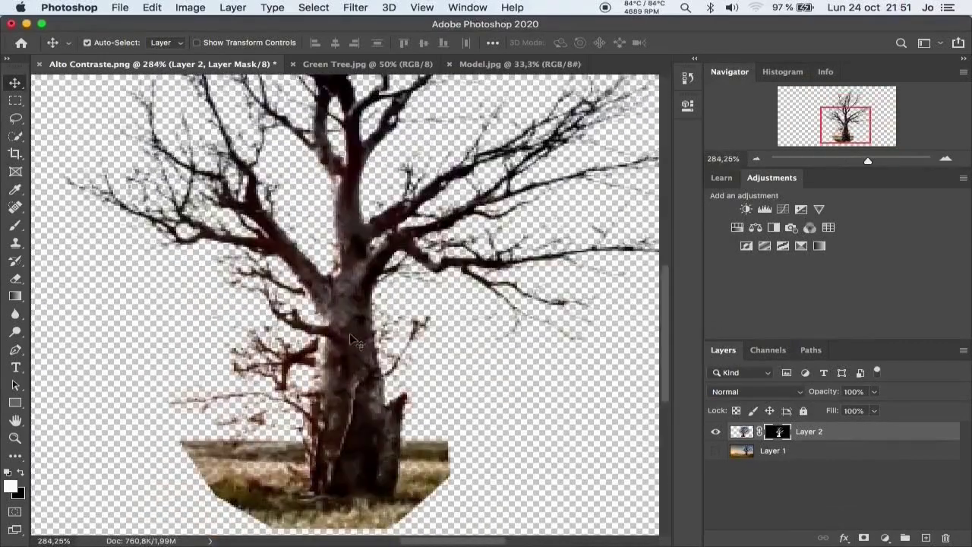
scroll(346, 302, up, 1)
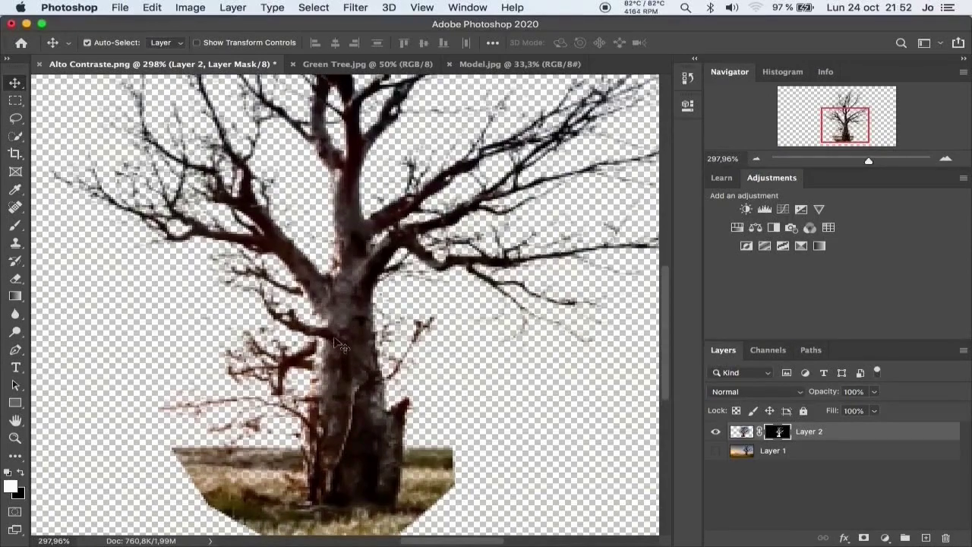
click(21, 233)
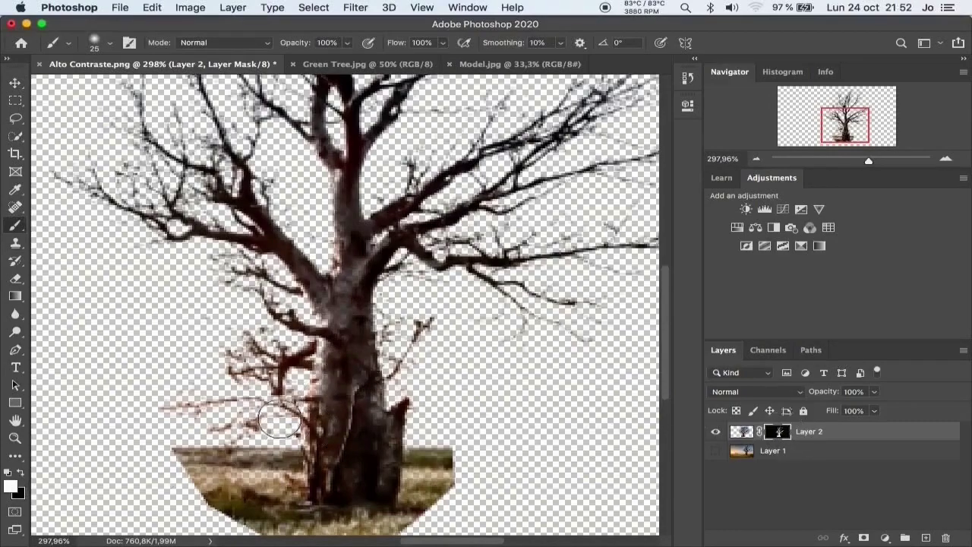
Step: Paint white along the trunk up to the fork on Layer 2's mask with a 15 px brush
mouse_move(335, 430)
mouse_down()
mouse_move(326, 358)
mouse_move(337, 332)
mouse_move(314, 281)
mouse_move(326, 288)
mouse_move(336, 271)
mouse_move(372, 396)
mouse_move(365, 445)
mouse_move(369, 427)
mouse_move(307, 268)
mouse_up()
click(104, 49)
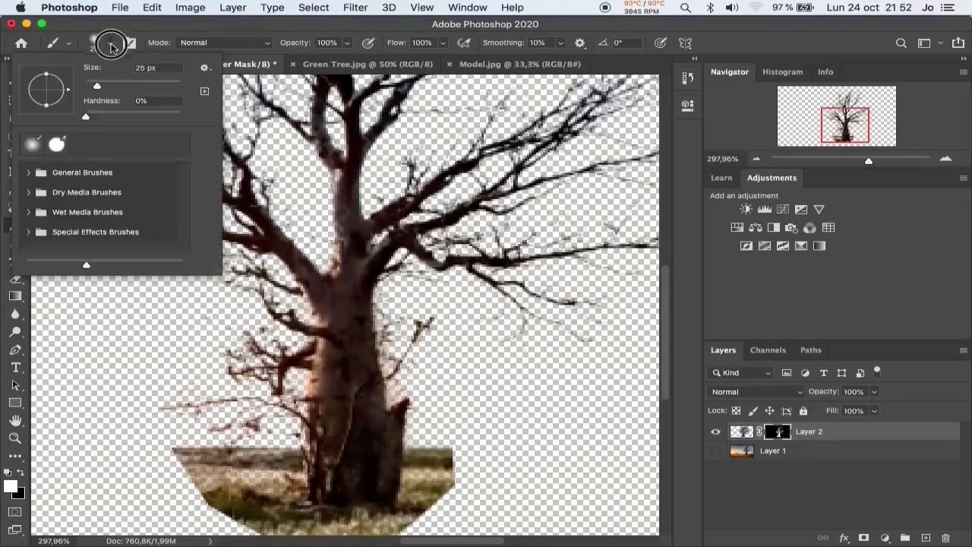
drag(101, 86, 96, 86)
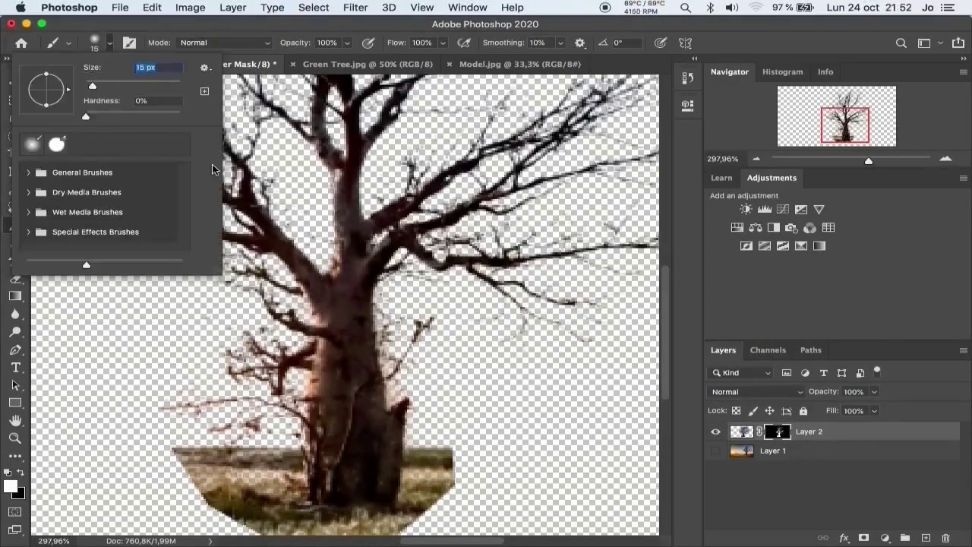
key(Return)
drag(329, 311, 310, 278)
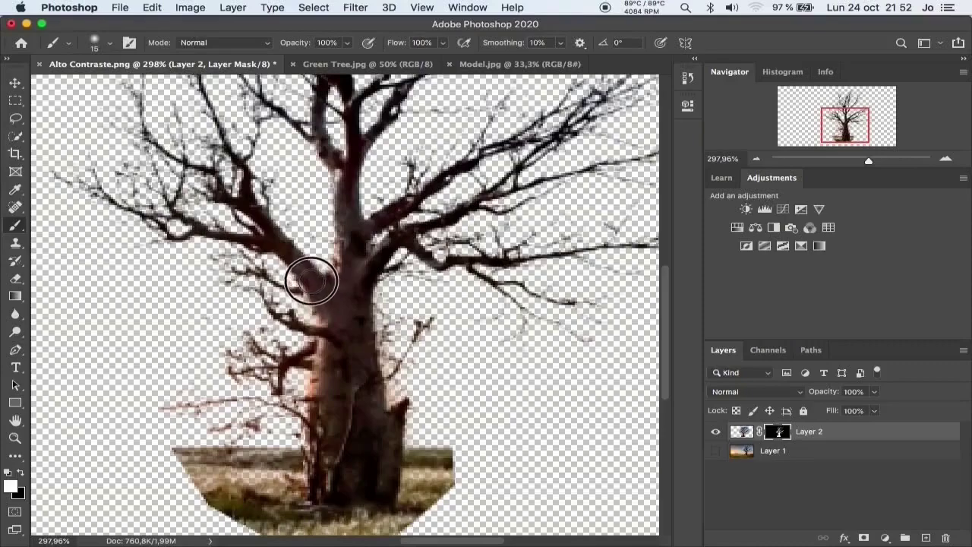
scroll(346, 255, up, 2)
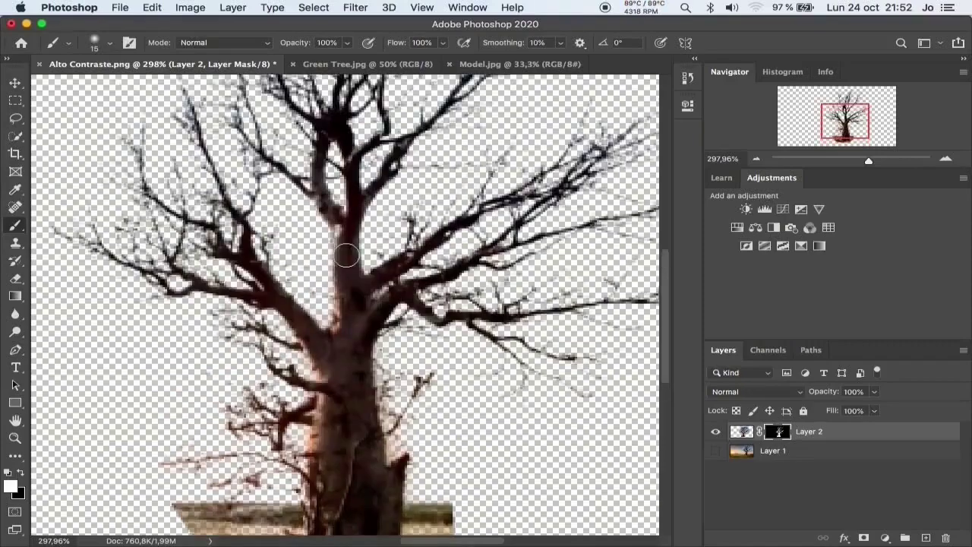
mouse_move(347, 255)
mouse_down()
mouse_move(317, 186)
mouse_move(370, 192)
mouse_up()
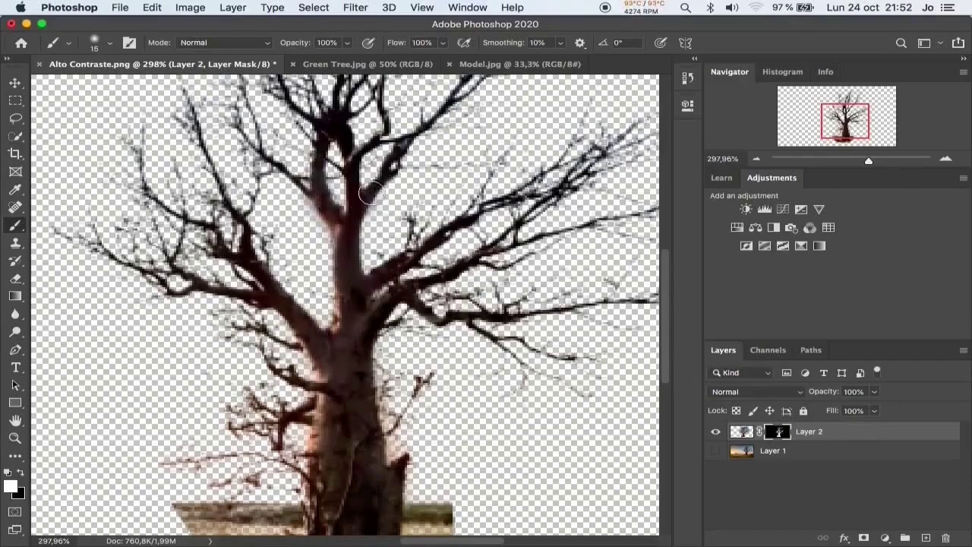
mouse_move(364, 284)
mouse_down()
mouse_move(347, 385)
mouse_move(375, 473)
mouse_move(341, 351)
mouse_move(404, 311)
mouse_up()
scroll(336, 449, down, 2)
scroll(334, 444, down, 2)
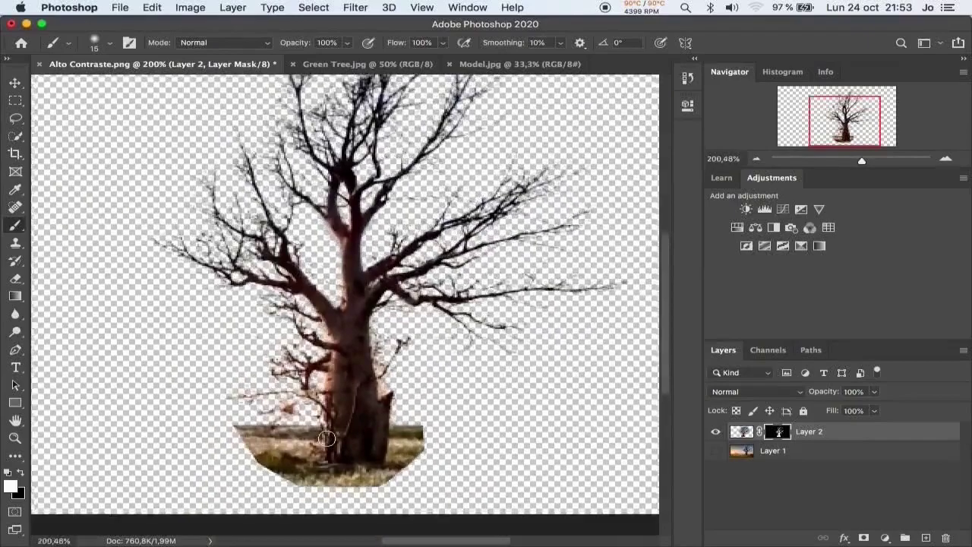
scroll(326, 439, down, 1)
scroll(348, 332, up, 1)
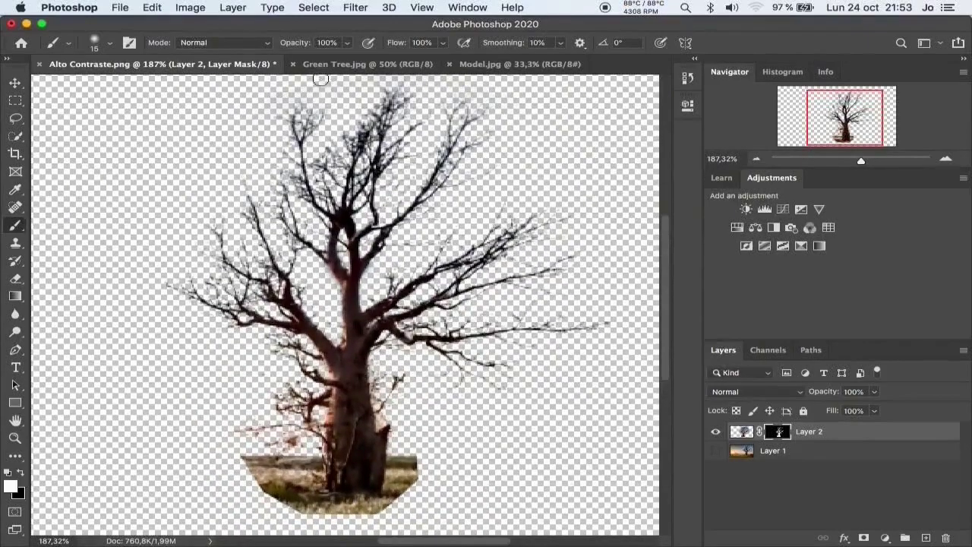
Step: Switch to the Green Tree photo and unlock its Background as an editable Layer 0
click(326, 63)
scroll(377, 271, up, 1)
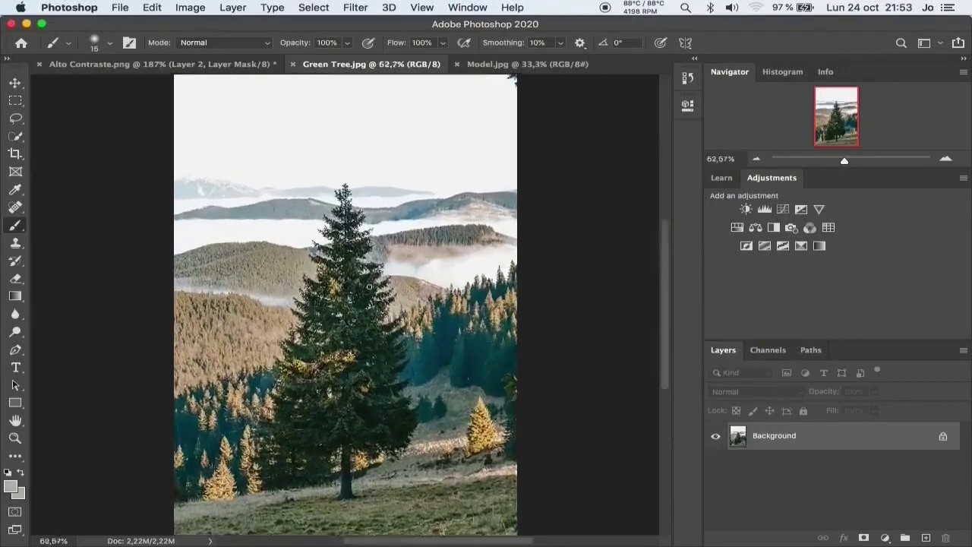
scroll(374, 278, up, 1)
scroll(370, 286, down, 1)
scroll(369, 286, down, 1)
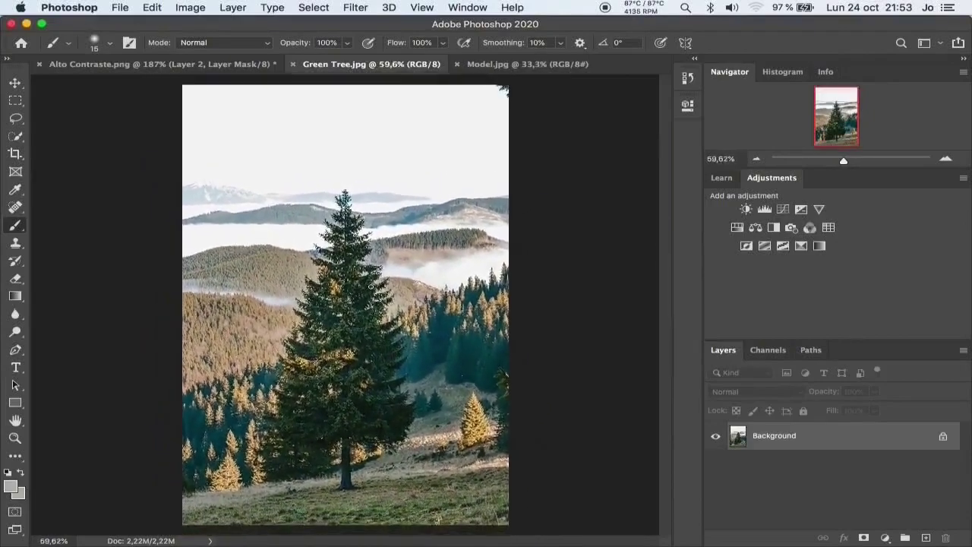
click(942, 439)
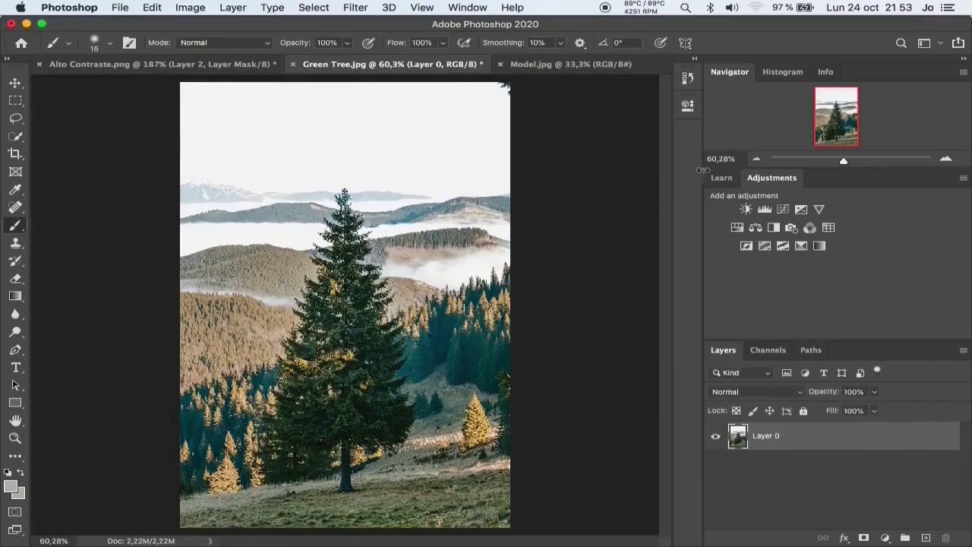
Step: Try Quick Actions Remove Background on Layer 0, then undo it
click(687, 107)
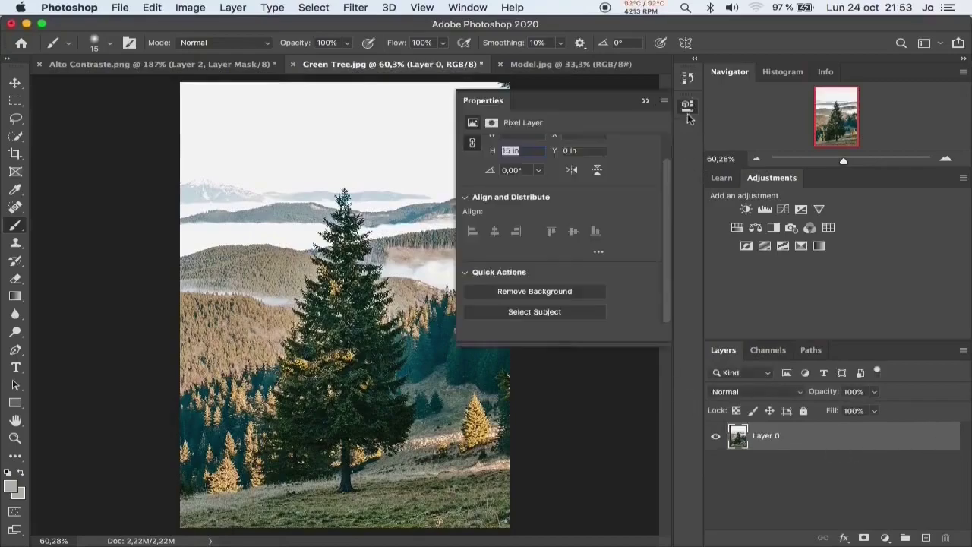
click(548, 291)
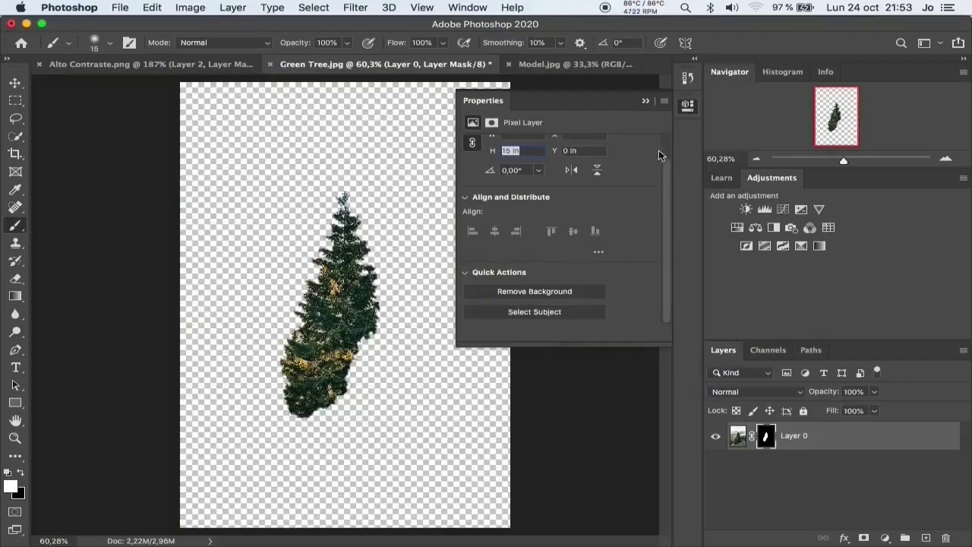
click(687, 107)
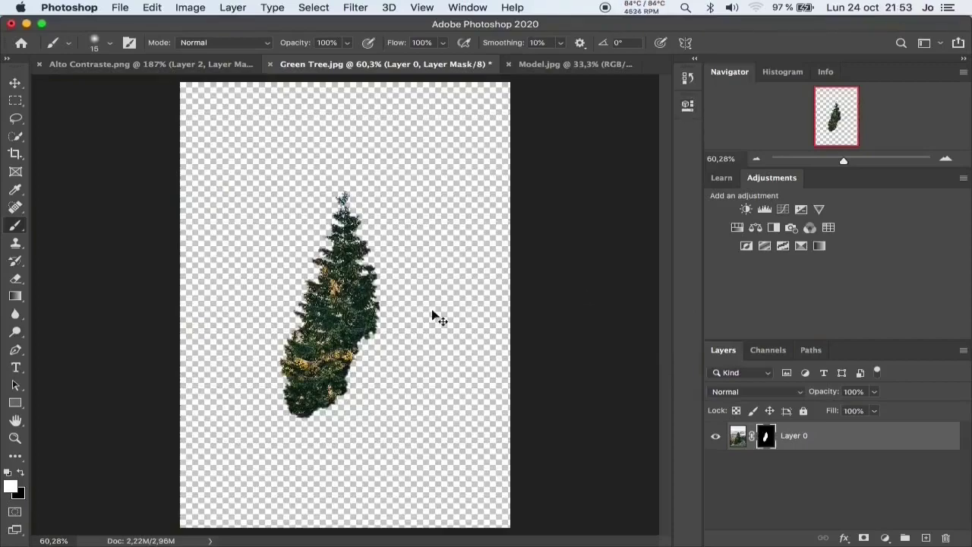
key(ctrl+z)
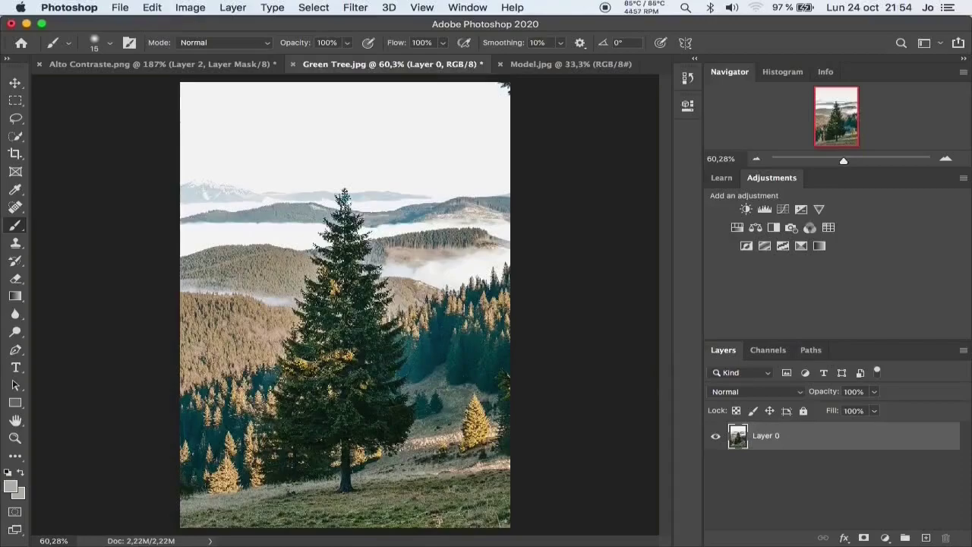
Step: With the Pen tool, trace the pine's left edge upward from the lower left of the trunk
scroll(416, 330, up, 3)
scroll(415, 330, up, 3)
scroll(416, 330, down, 1)
scroll(416, 330, down, 1)
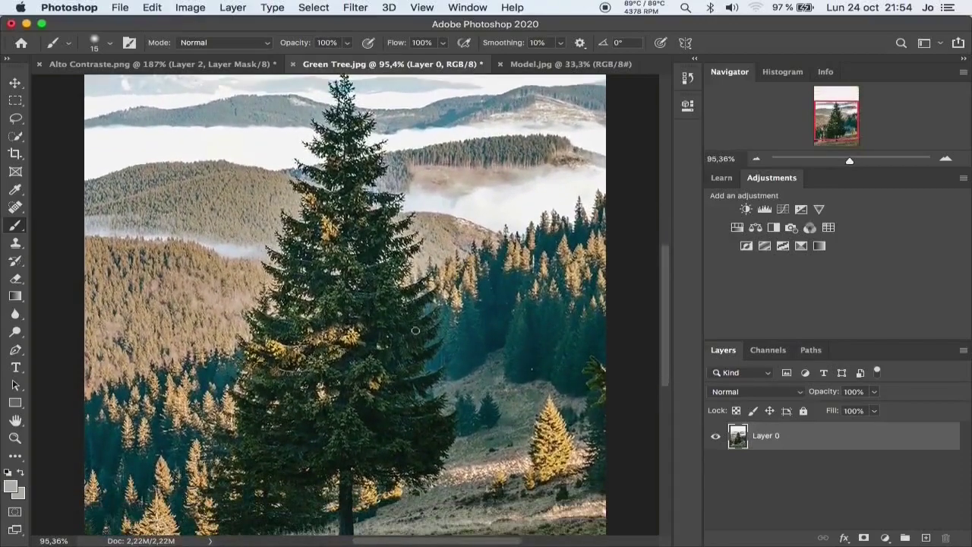
scroll(415, 331, down, 1)
scroll(416, 330, down, 2)
scroll(415, 331, up, 1)
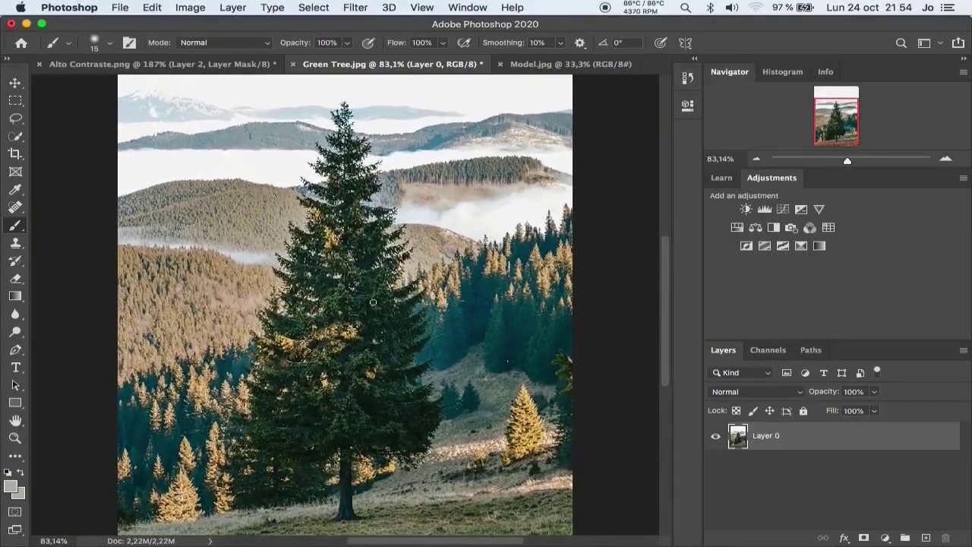
click(15, 350)
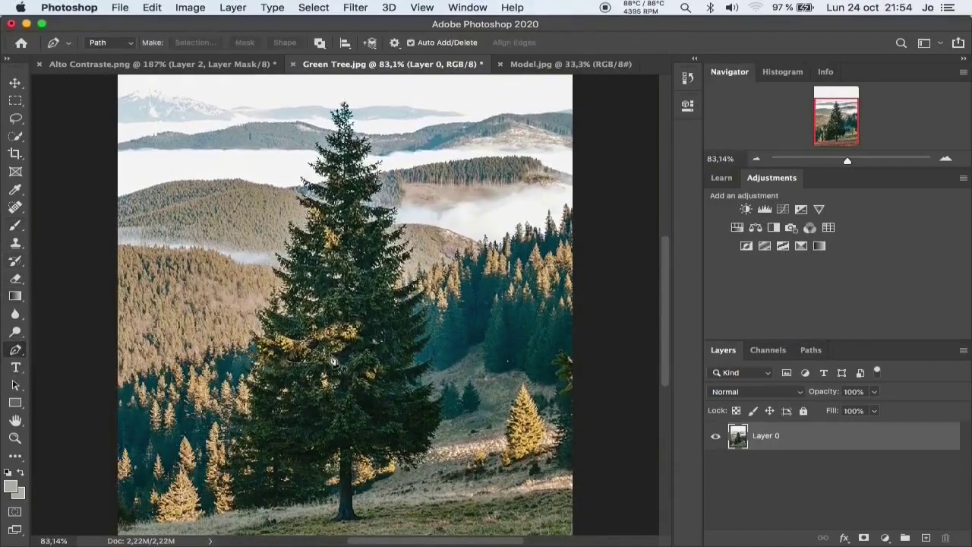
click(305, 521)
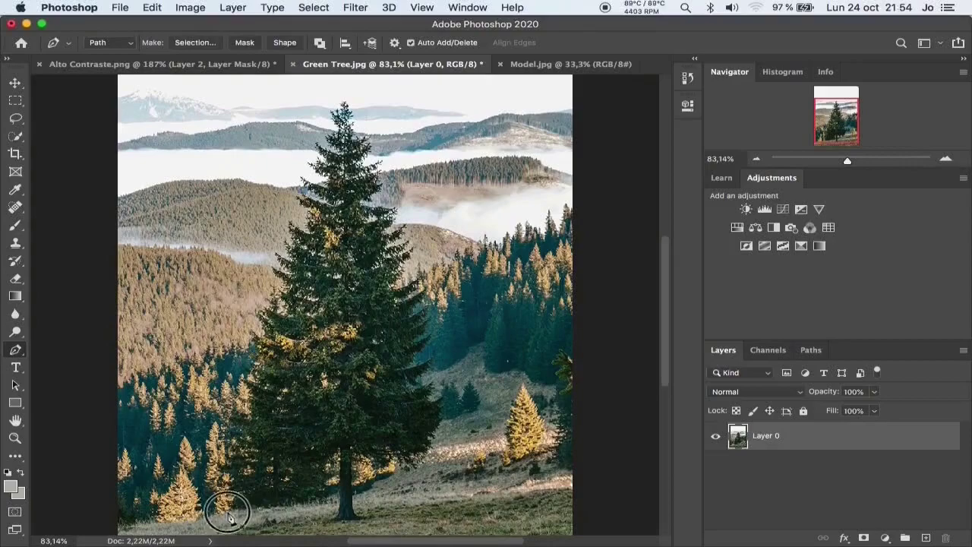
click(233, 373)
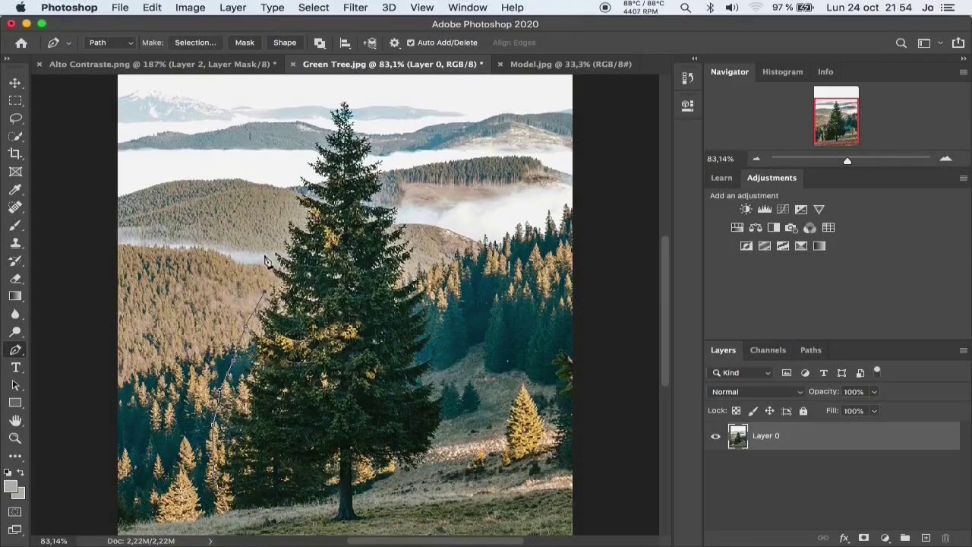
click(277, 236)
click(286, 197)
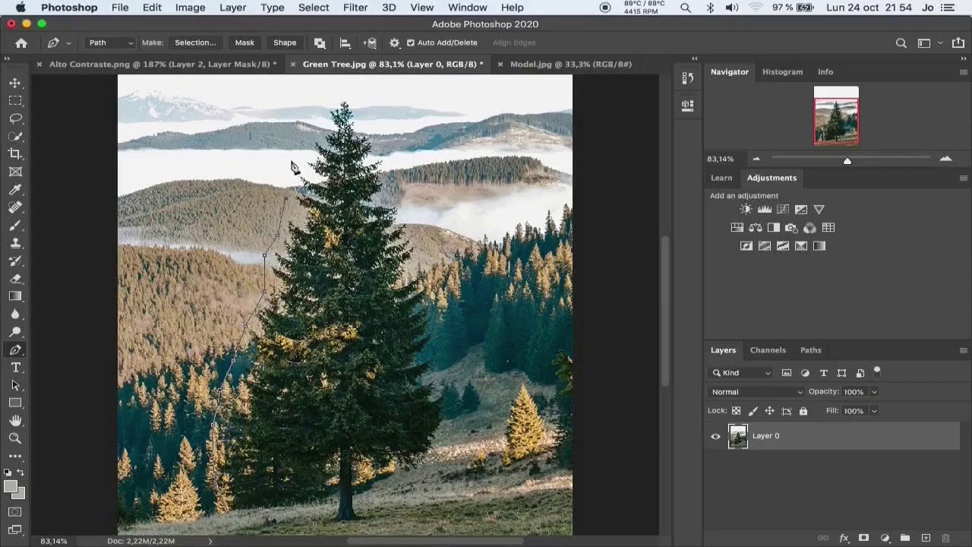
Step: Carry the path over the pine's top, down its right edge and around the trunk base
click(306, 135)
click(319, 107)
click(338, 89)
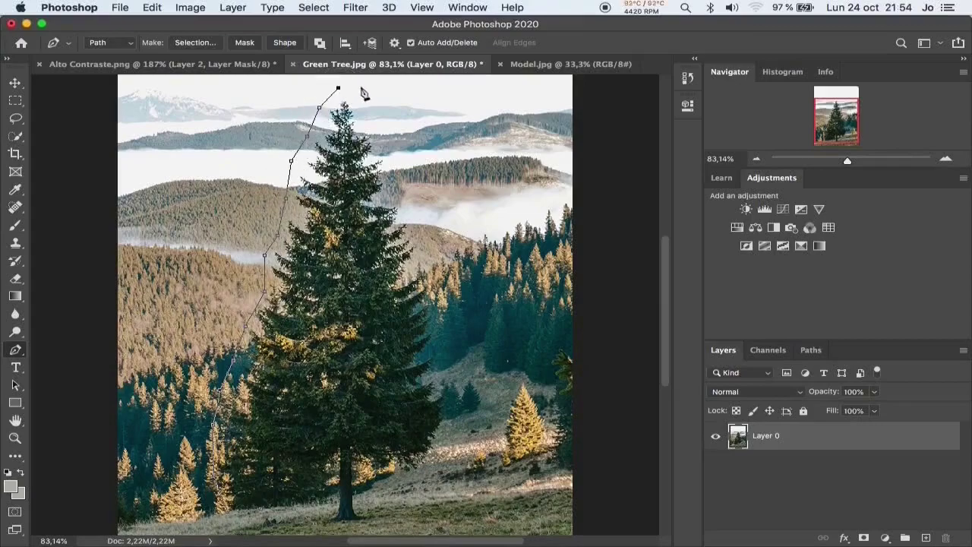
click(367, 100)
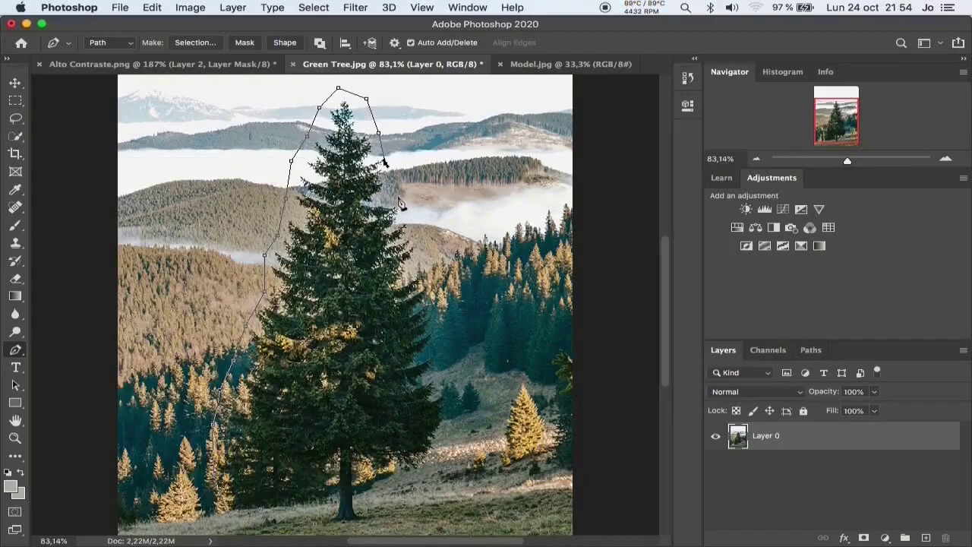
click(432, 267)
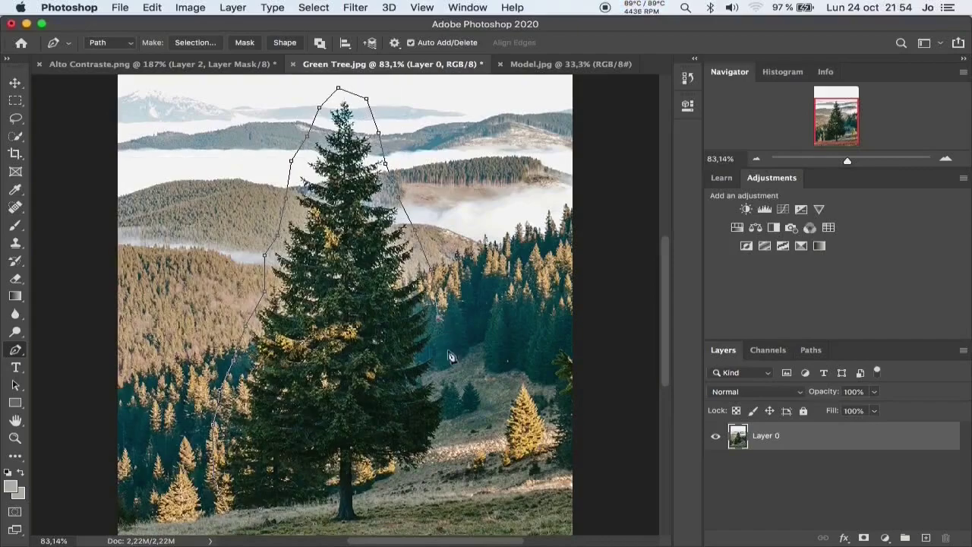
click(449, 414)
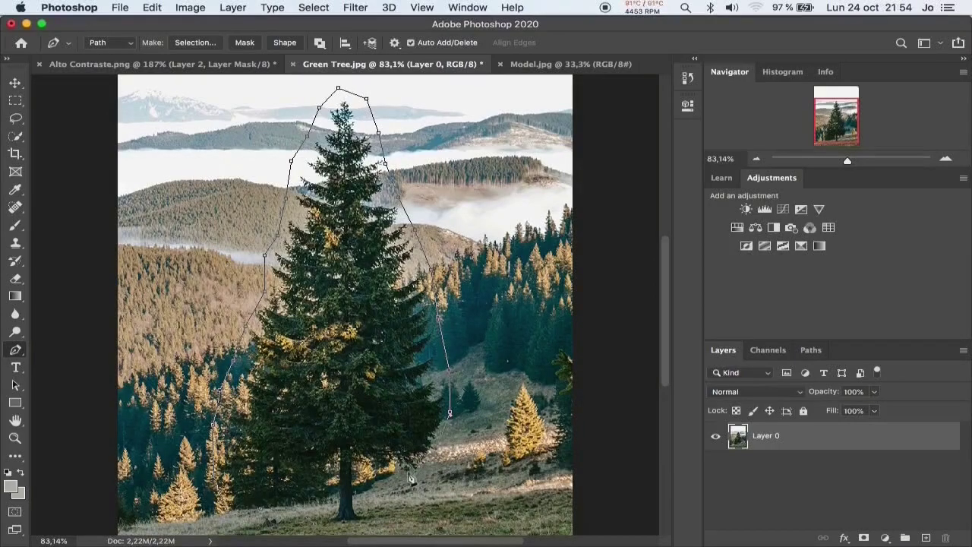
click(364, 483)
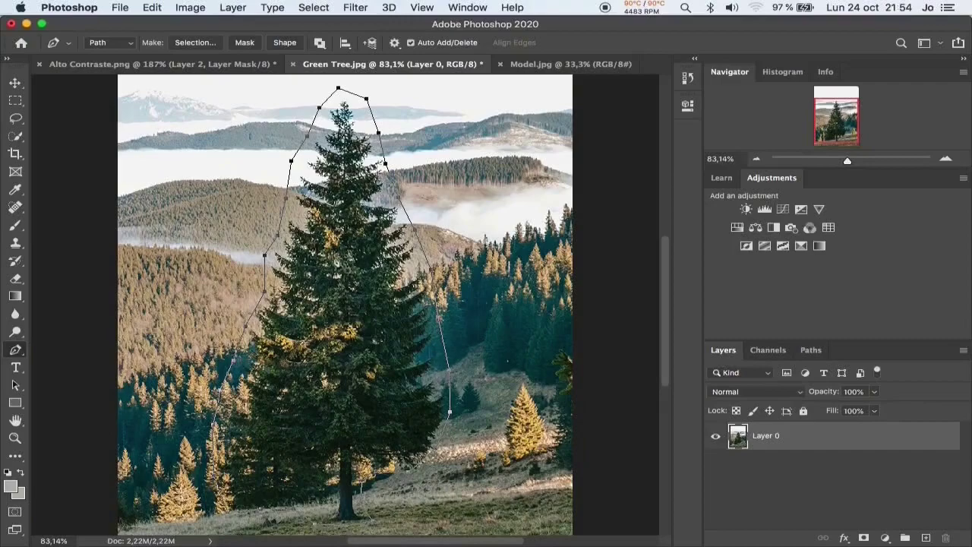
Step: Turn the path into a selection, copy it to a new Layer 1, and hide Layer 0
right_click(342, 289)
click(356, 294)
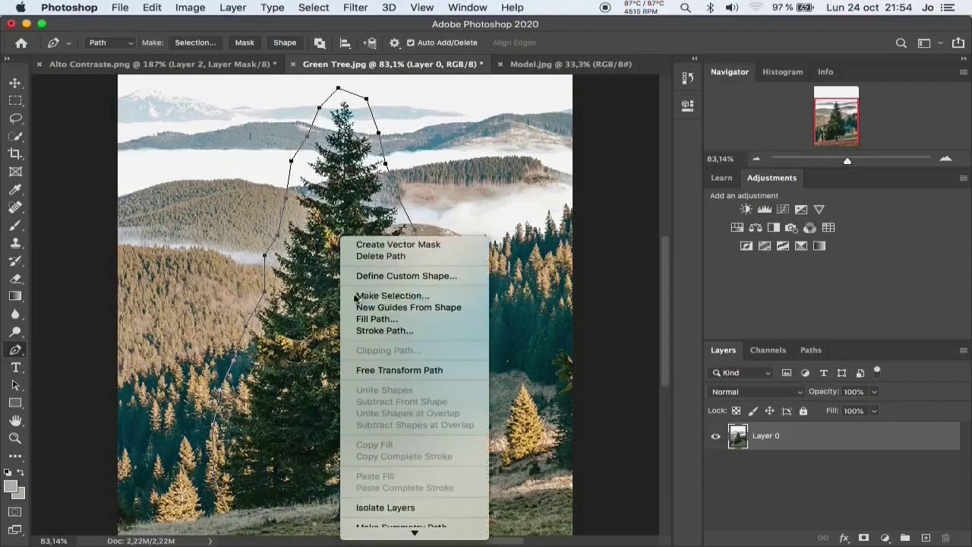
click(571, 218)
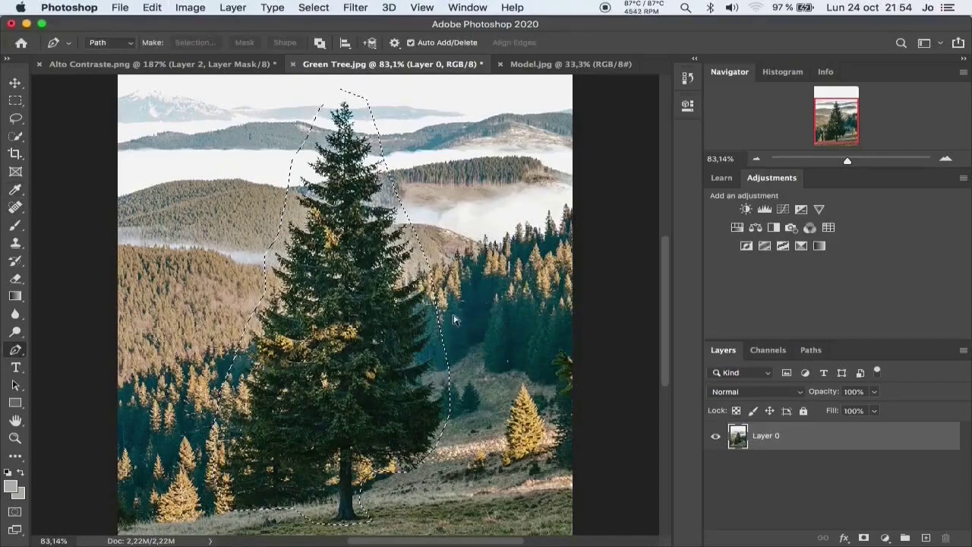
key(ctrl+j)
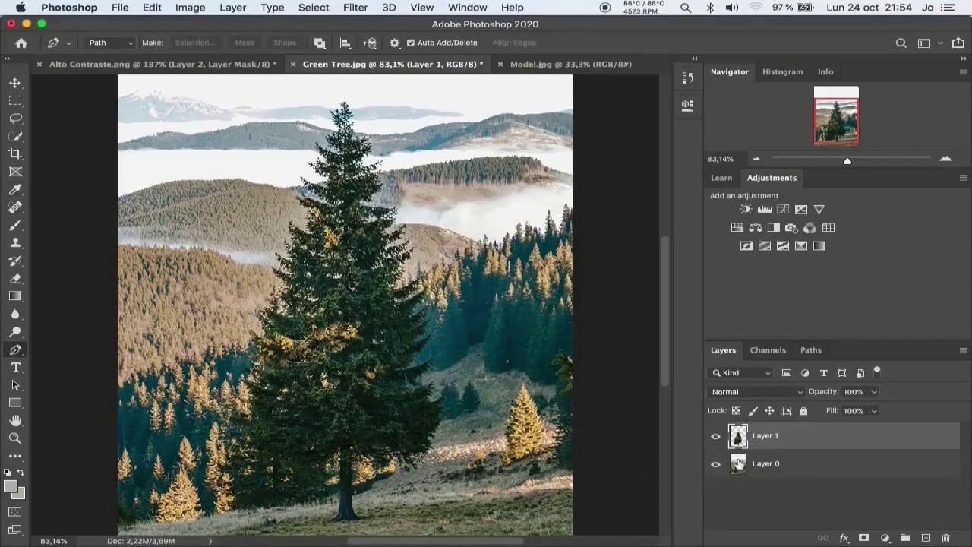
click(715, 463)
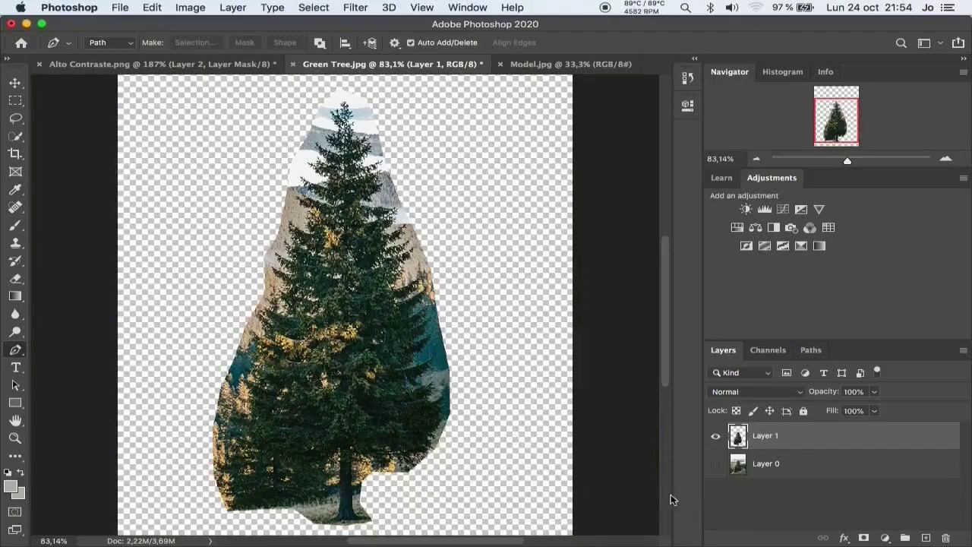
Step: Compare the Green, Blue and Red channels for contrast, ending on the Blue channel
click(767, 351)
click(766, 426)
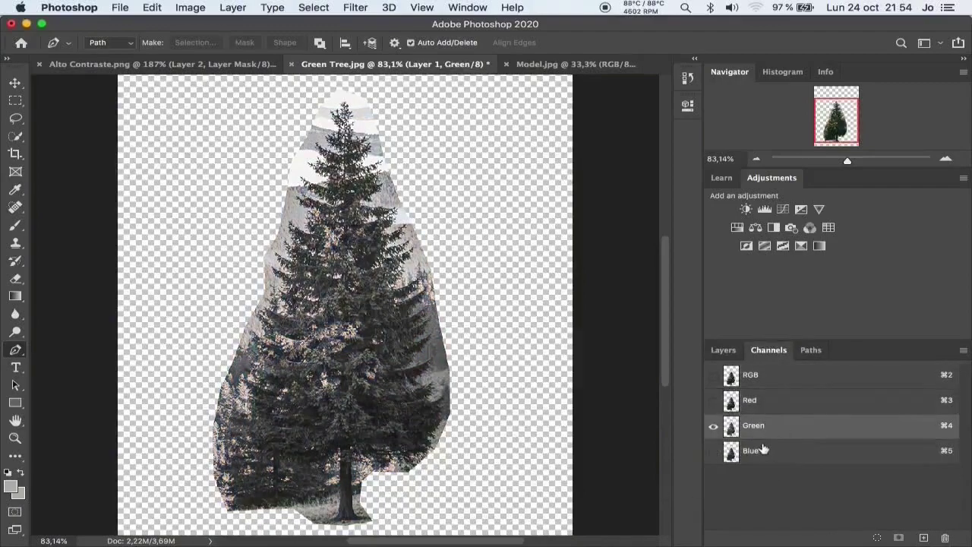
click(761, 452)
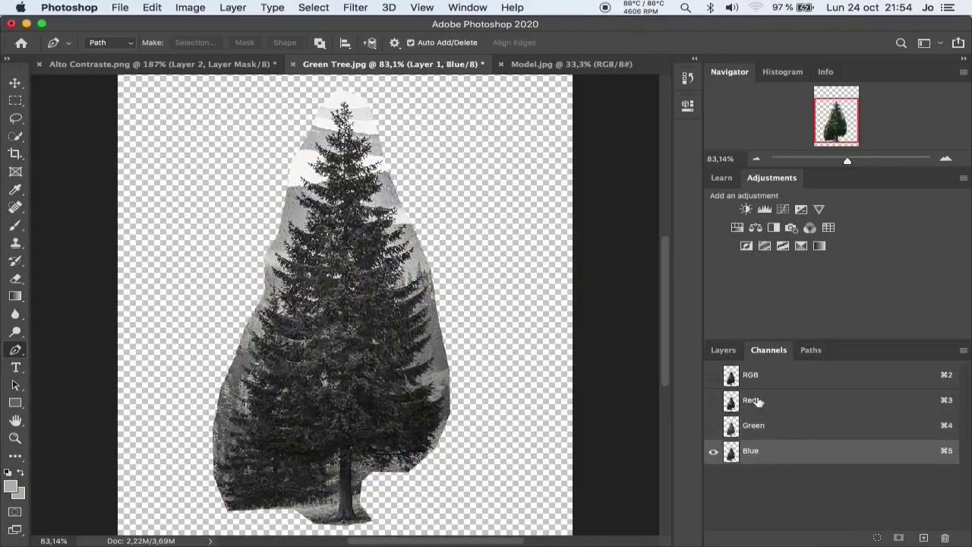
click(758, 402)
click(759, 427)
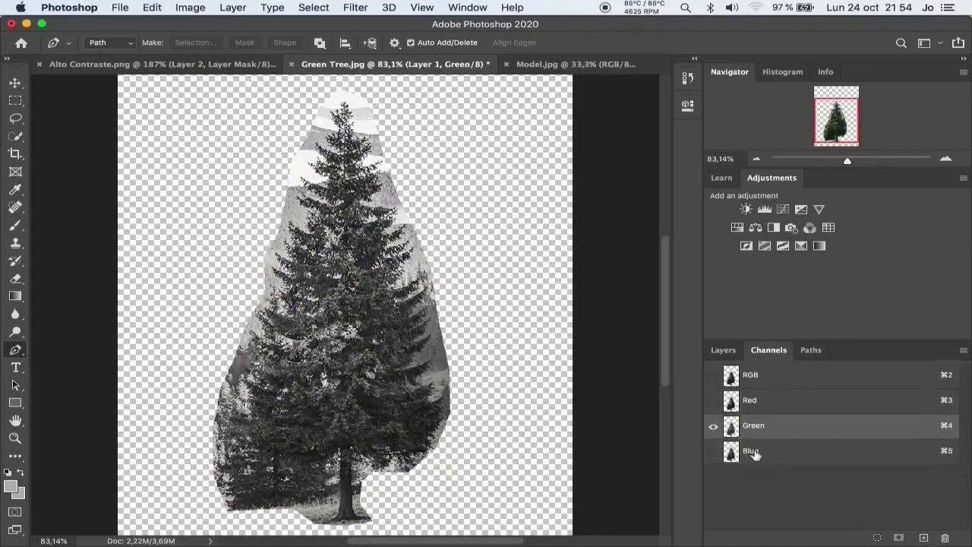
click(755, 454)
Step: Make a Color Range selection of the pine, subtracting the sky and lowering Fuzziness
click(303, 9)
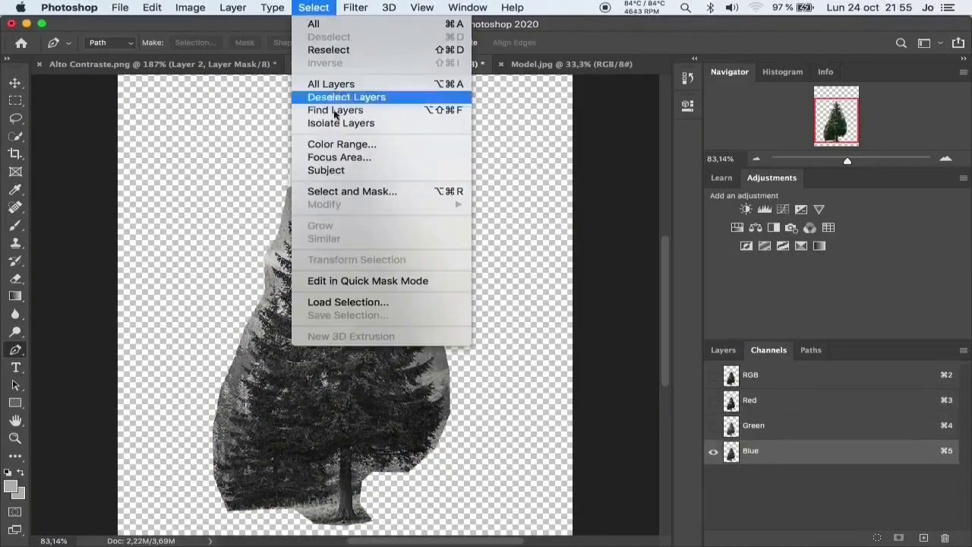
click(345, 143)
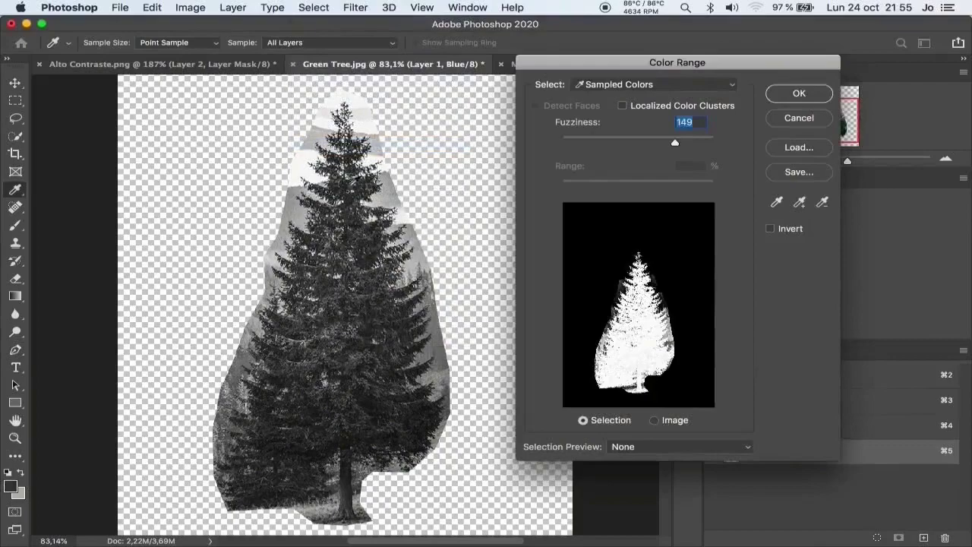
click(821, 201)
click(302, 227)
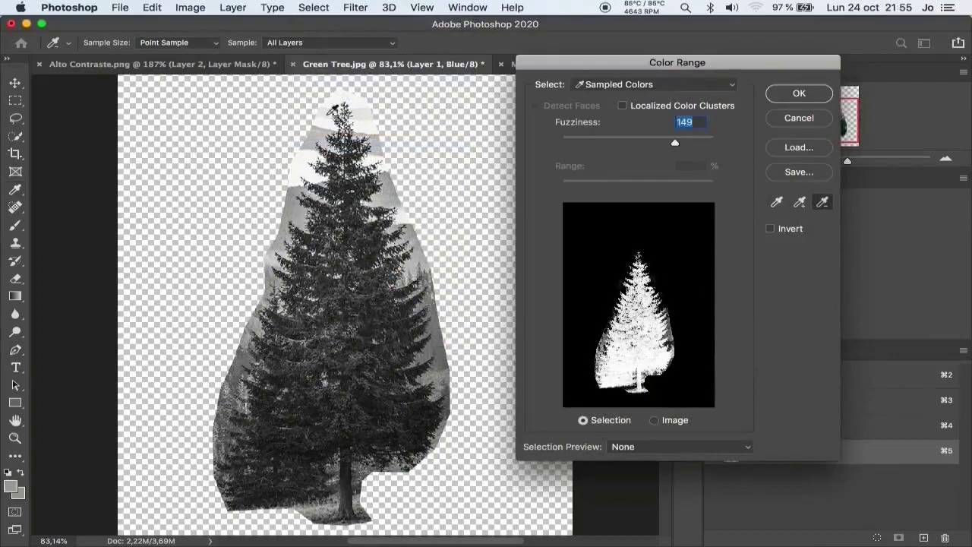
drag(676, 148, 619, 147)
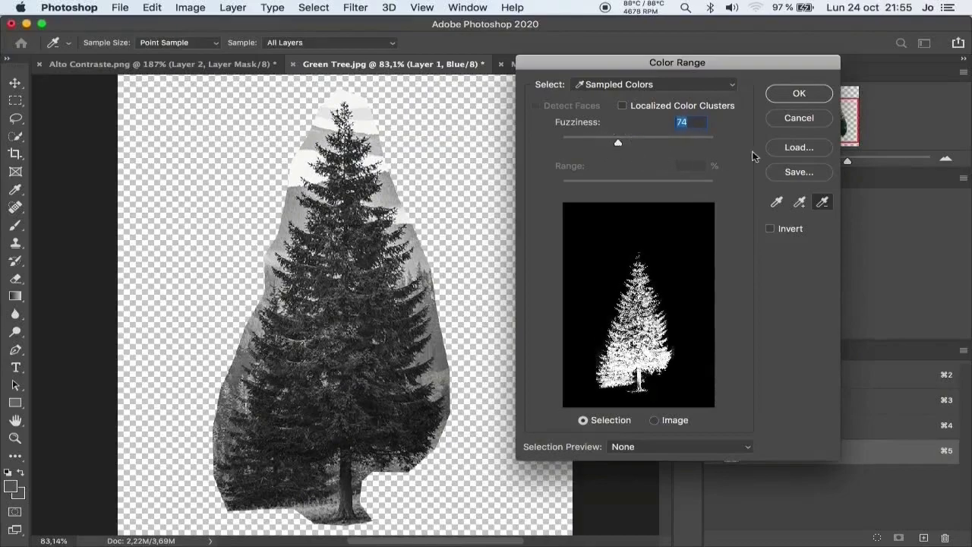
click(793, 94)
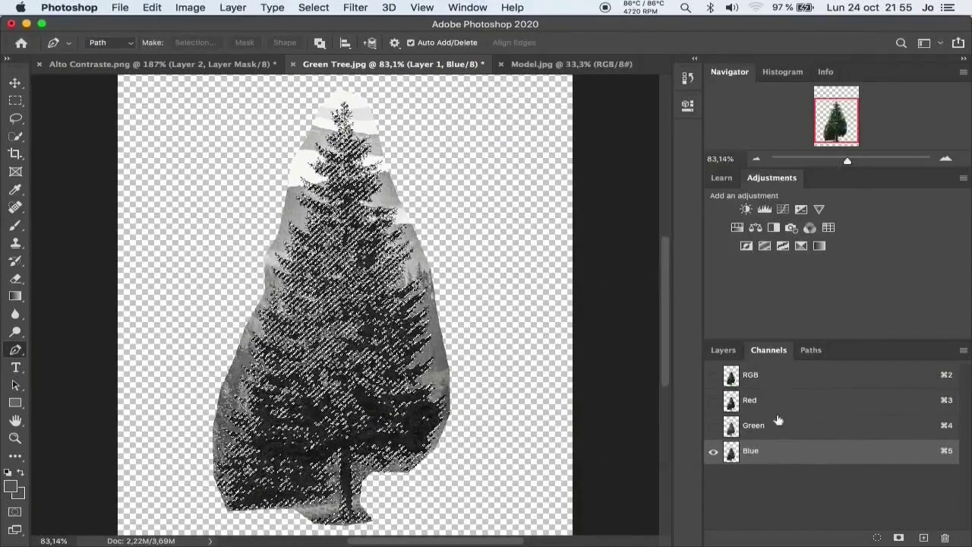
Step: Return to the RGB composite and add a layer mask to Layer 1, then zoom in
click(750, 375)
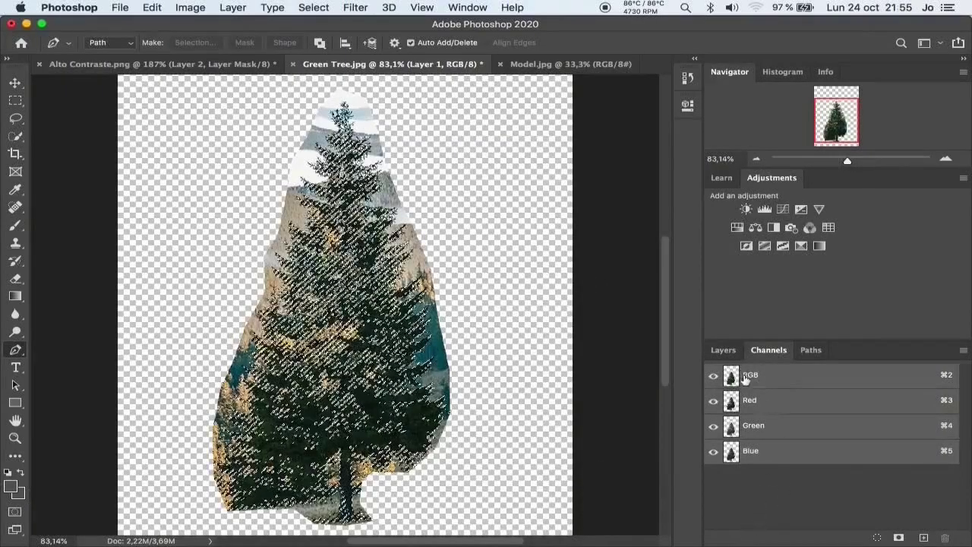
click(723, 350)
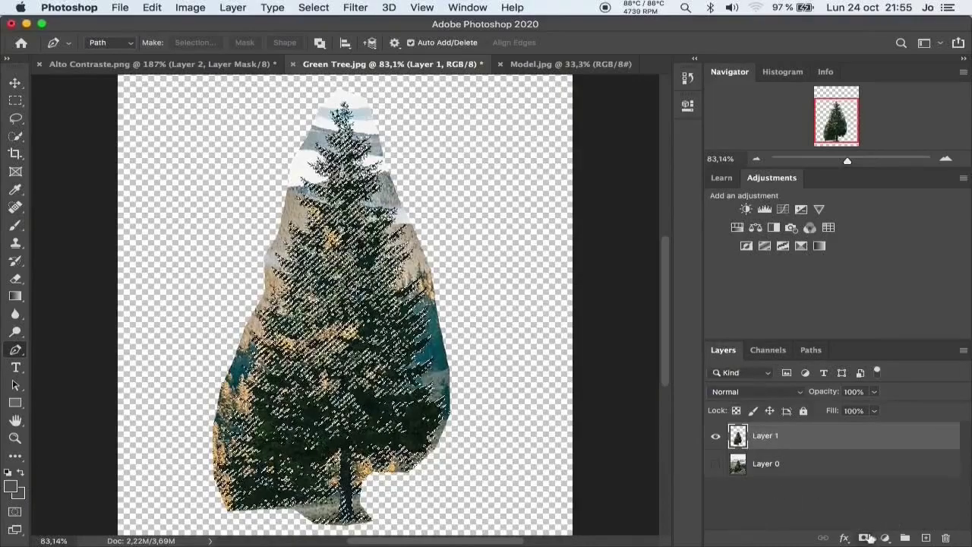
click(866, 537)
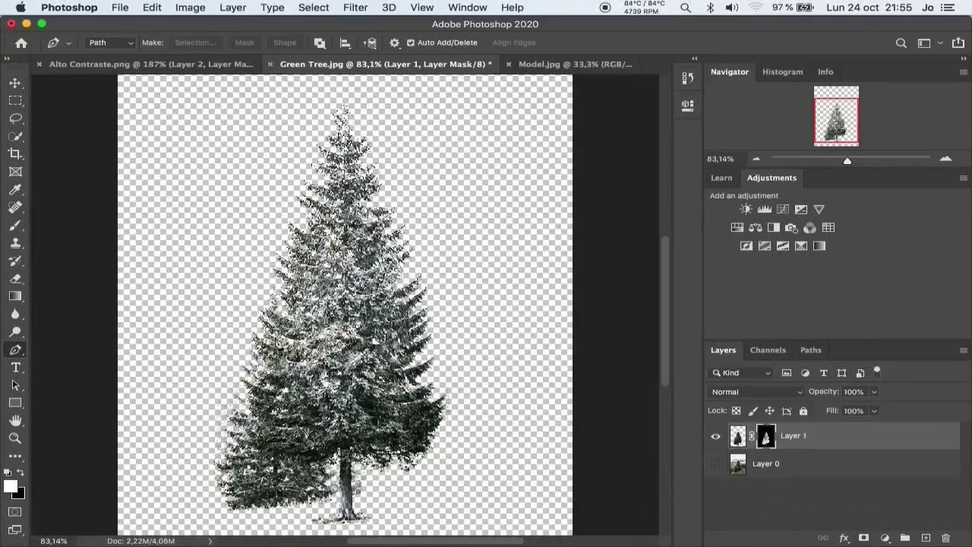
scroll(378, 315, up, 2)
scroll(378, 315, up, 2)
scroll(378, 315, up, 2)
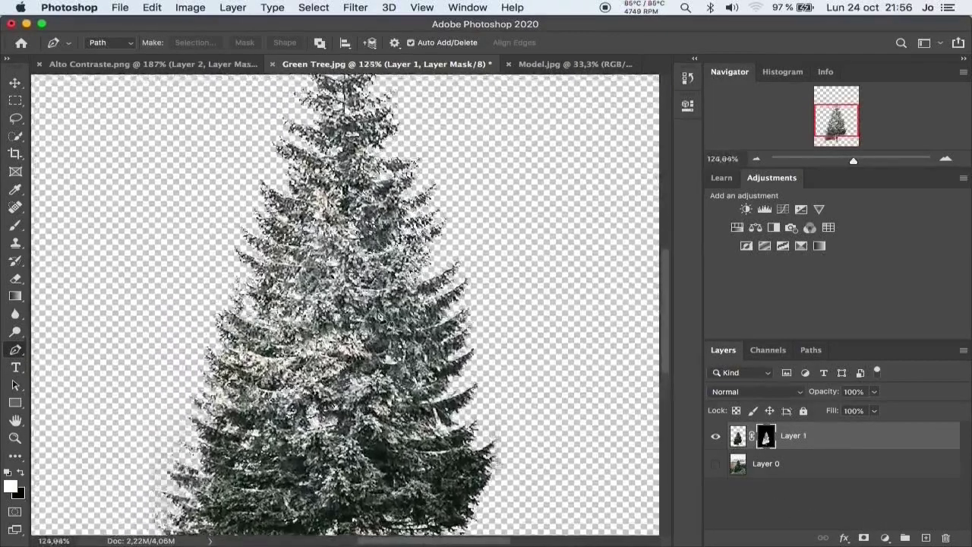
scroll(378, 315, up, 2)
Step: Back on Green Tree.jpg, paint the pine's foliage into Layer 1's mask with a 59 px brush
click(158, 64)
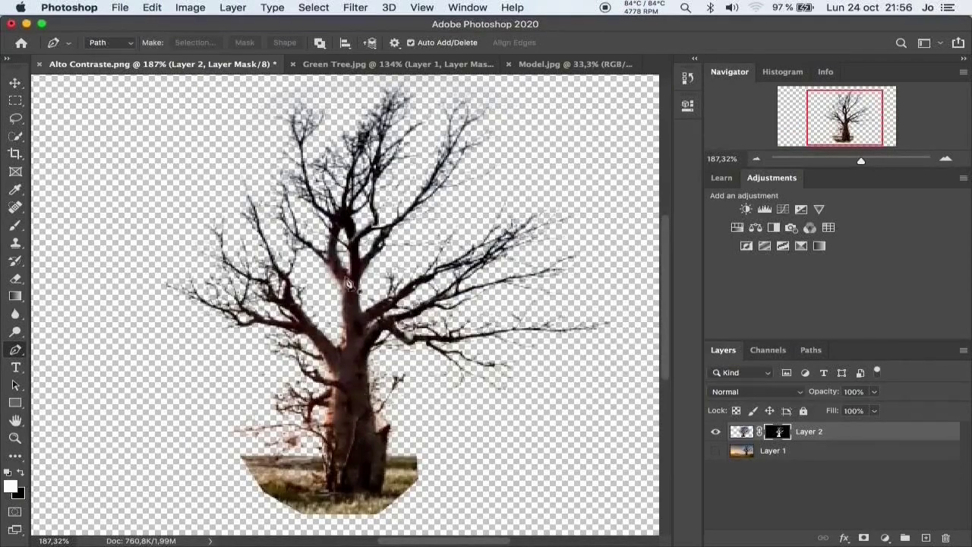
click(343, 63)
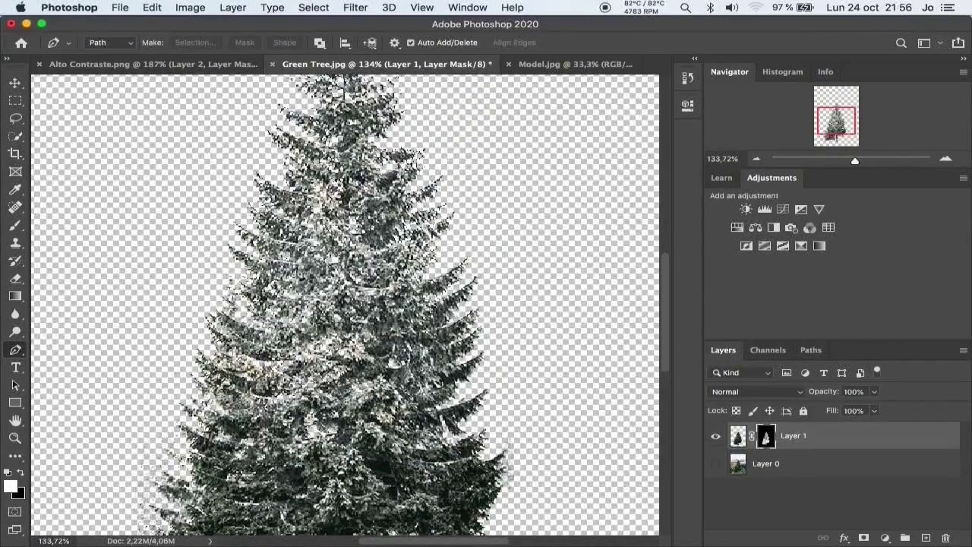
click(19, 224)
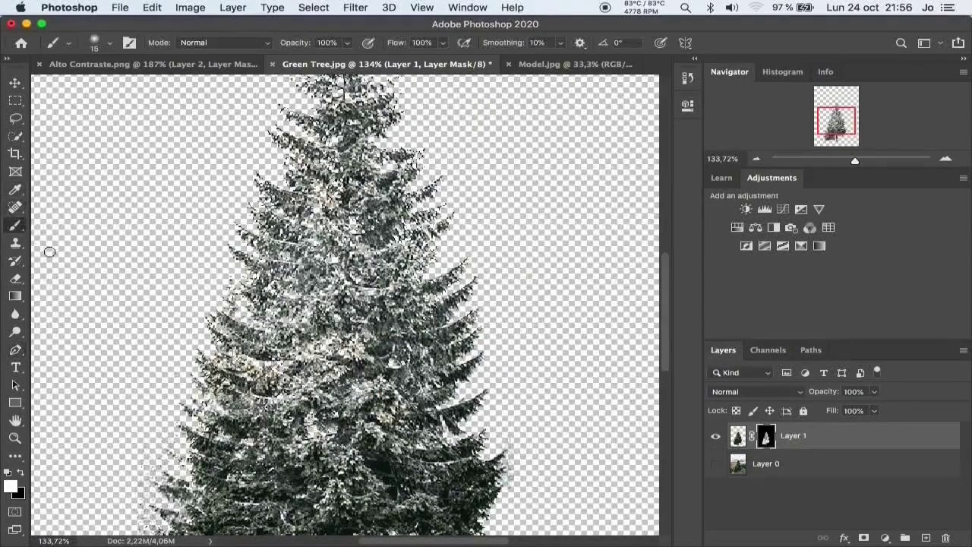
click(111, 47)
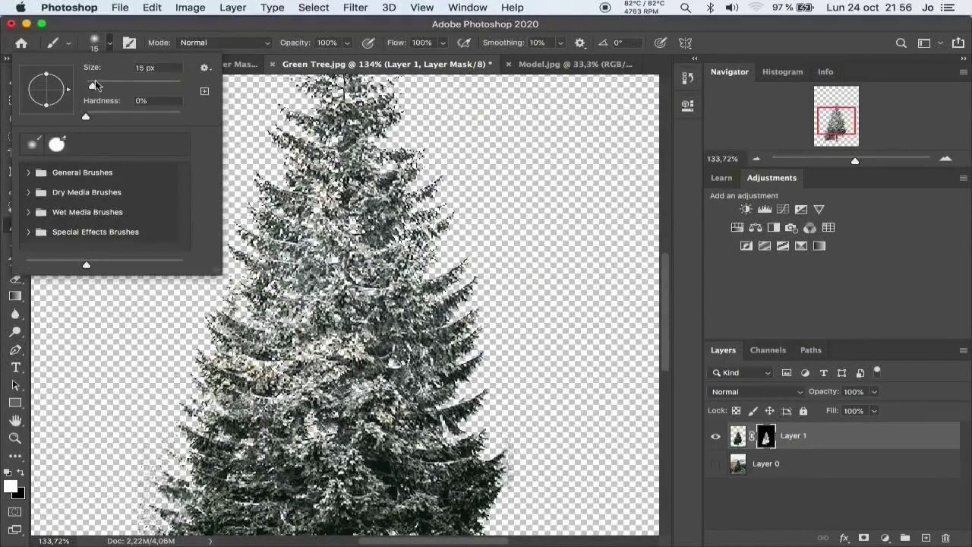
drag(93, 85, 114, 89)
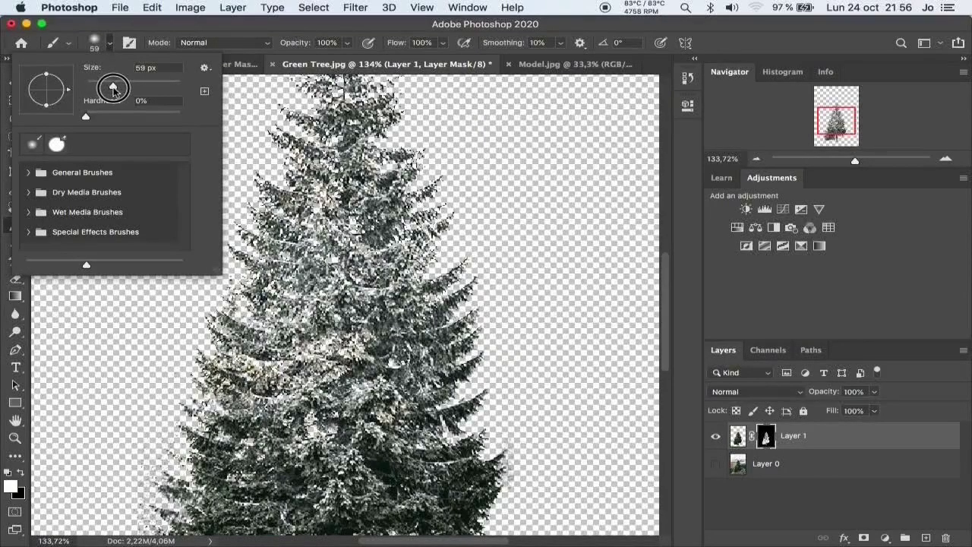
key(Return)
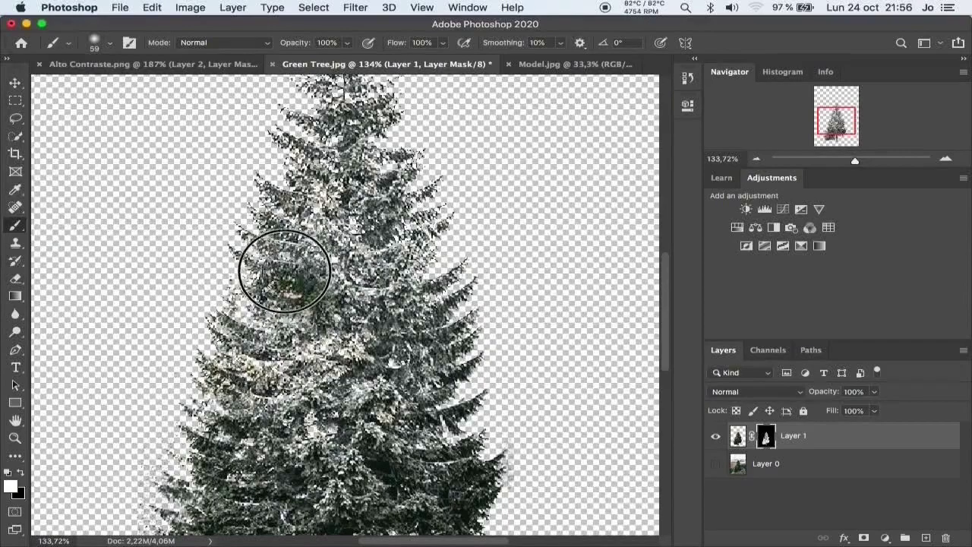
mouse_move(282, 271)
mouse_down()
mouse_move(304, 274)
mouse_move(287, 352)
mouse_move(250, 343)
mouse_move(269, 290)
mouse_move(306, 343)
mouse_move(273, 399)
mouse_move(349, 357)
mouse_move(380, 323)
mouse_move(330, 430)
mouse_move(297, 425)
mouse_move(258, 372)
mouse_move(278, 237)
mouse_move(356, 147)
mouse_move(445, 315)
mouse_move(358, 412)
mouse_move(298, 503)
mouse_move(423, 451)
mouse_move(343, 224)
mouse_move(347, 319)
mouse_move(368, 303)
mouse_up()
Step: With a 27 px brush, restore the pine's upper part and its left and right edges
scroll(368, 304, up, 5)
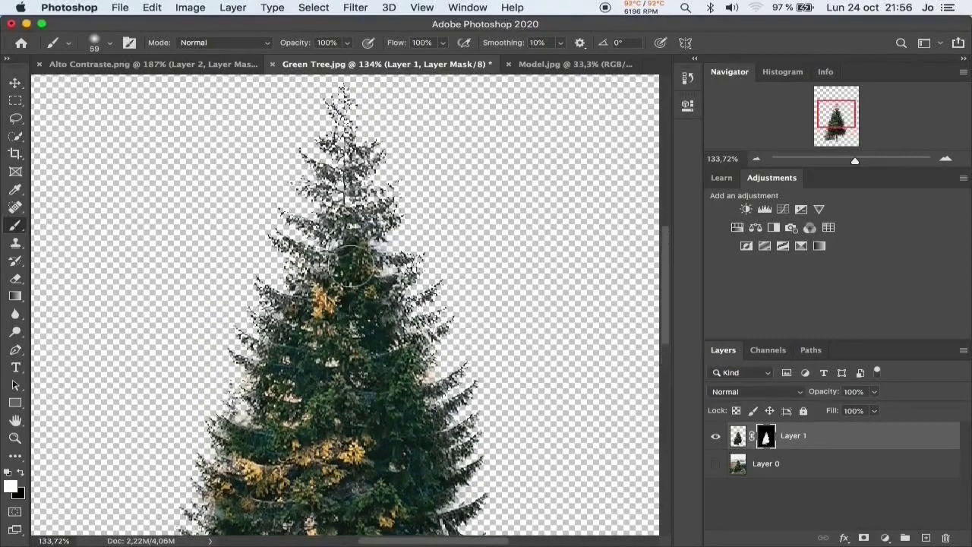
click(109, 43)
drag(114, 85, 98, 85)
mouse_move(335, 250)
mouse_down()
mouse_move(293, 250)
mouse_move(347, 210)
mouse_move(363, 182)
mouse_move(314, 195)
mouse_move(364, 152)
mouse_move(341, 93)
mouse_move(357, 182)
mouse_up()
mouse_move(384, 279)
mouse_down()
mouse_move(408, 261)
mouse_move(282, 238)
mouse_move(281, 322)
mouse_move(410, 361)
mouse_move(423, 321)
mouse_move(416, 301)
mouse_up()
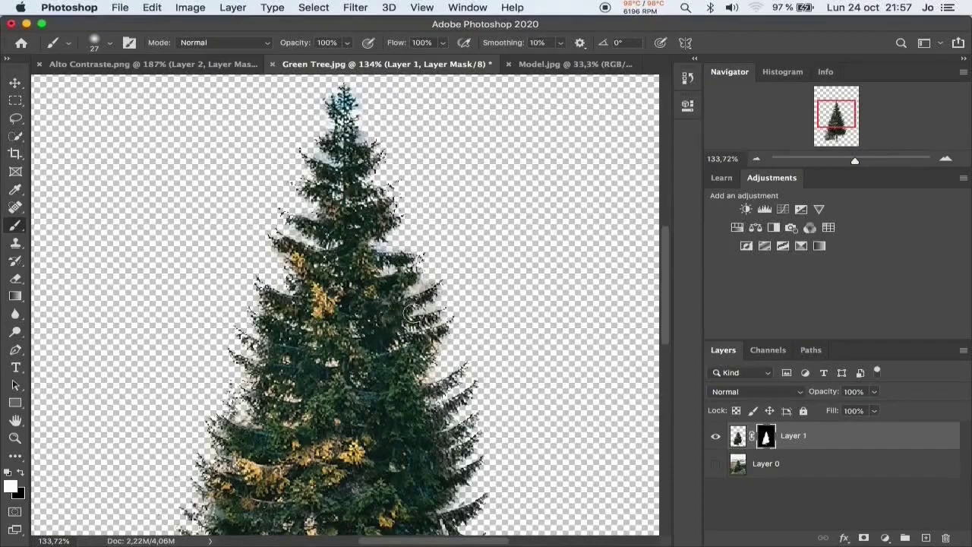
mouse_move(272, 372)
mouse_down()
mouse_move(247, 368)
mouse_move(270, 320)
mouse_move(265, 288)
mouse_move(296, 281)
mouse_move(222, 435)
mouse_move(227, 466)
mouse_move(243, 456)
mouse_up()
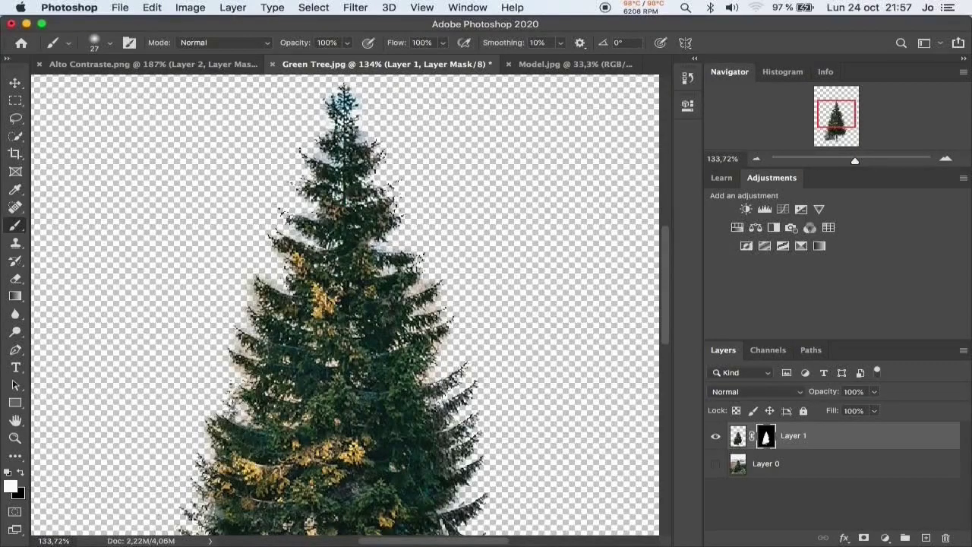
drag(453, 380, 456, 418)
Step: Enlarge the brush and restore the trunk down to its base and the lower-left branches
scroll(328, 372, down, 2)
scroll(338, 371, down, 4)
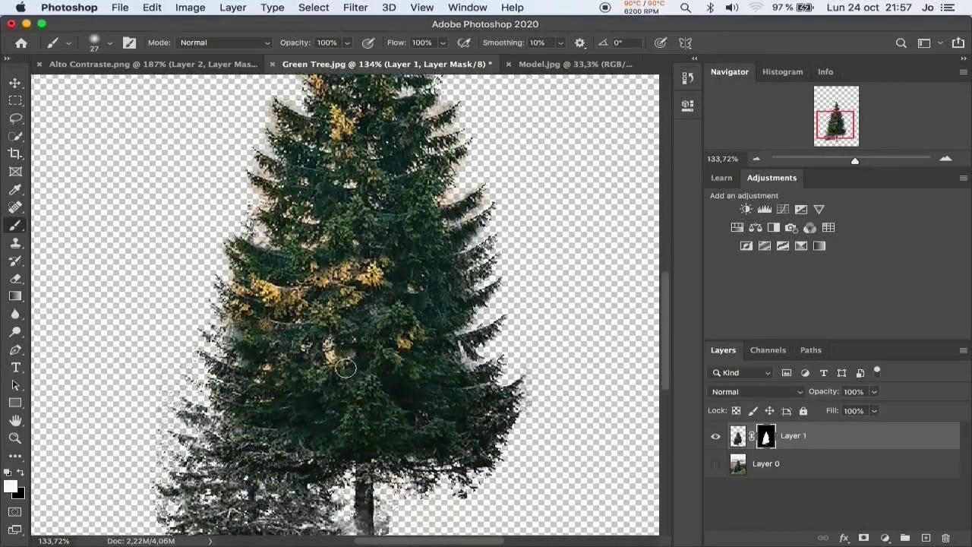
key(bracketright)
key(bracketright)
key(bracketright)
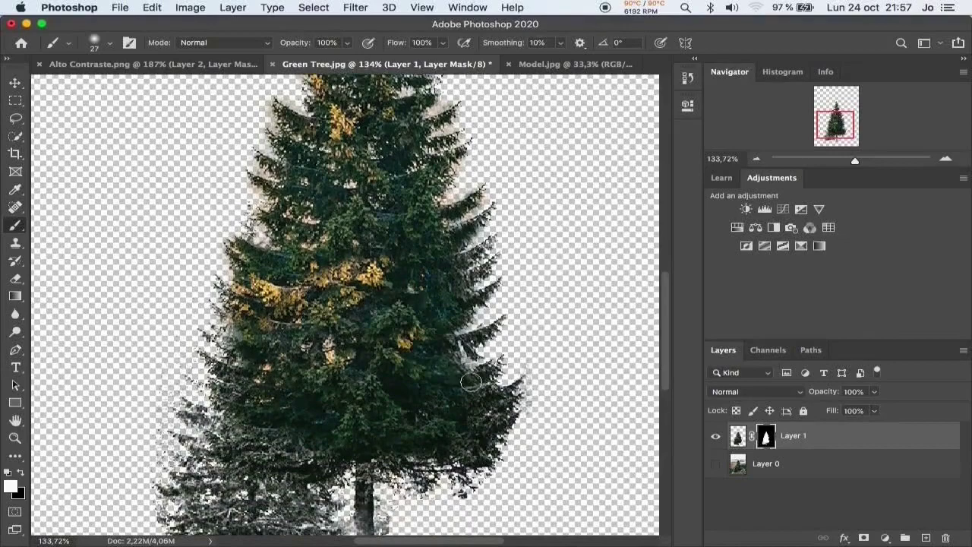
scroll(445, 401, down, 3)
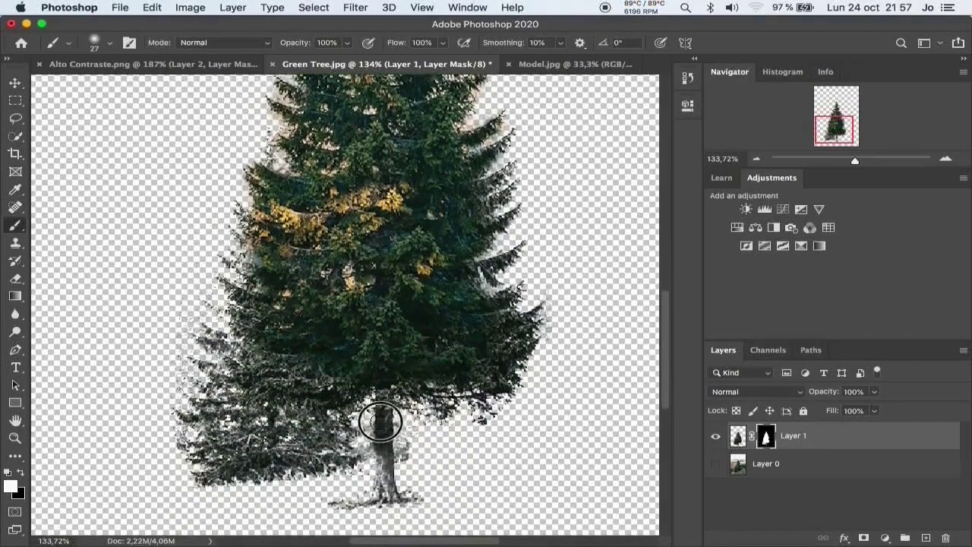
drag(380, 445, 380, 402)
drag(386, 455, 372, 502)
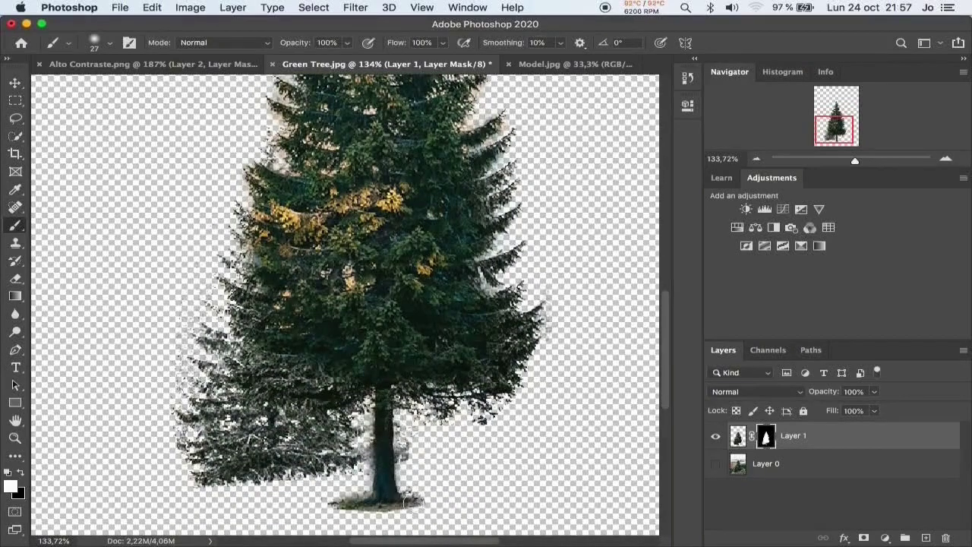
mouse_move(319, 448)
mouse_down()
mouse_move(241, 326)
mouse_move(222, 456)
mouse_move(281, 401)
mouse_move(321, 397)
mouse_move(232, 282)
mouse_move(245, 220)
mouse_move(223, 369)
mouse_move(440, 369)
mouse_move(482, 397)
mouse_move(409, 265)
mouse_up()
Step: Toggle Layer 0 to compare the pine against its mountain background, then switch to Model.jpg
scroll(409, 265, down, 5)
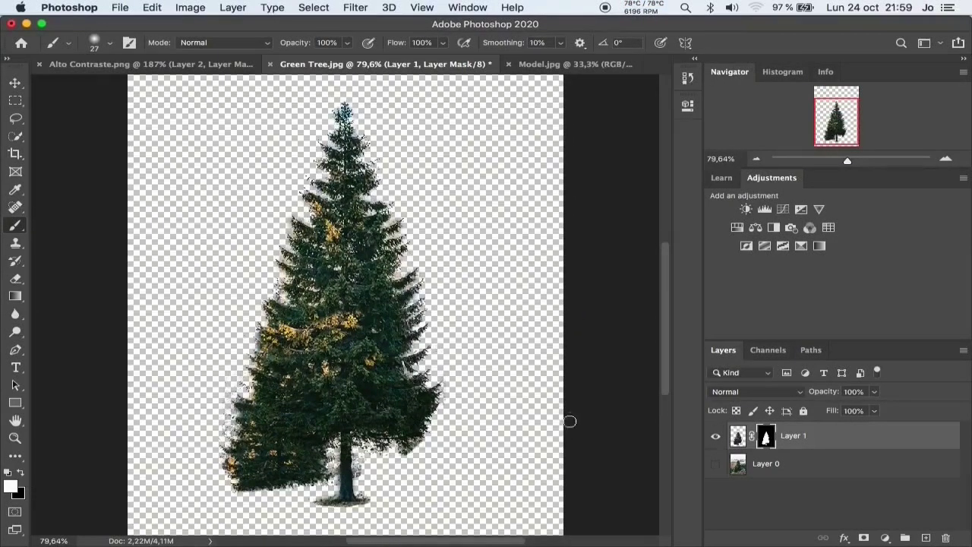
click(716, 464)
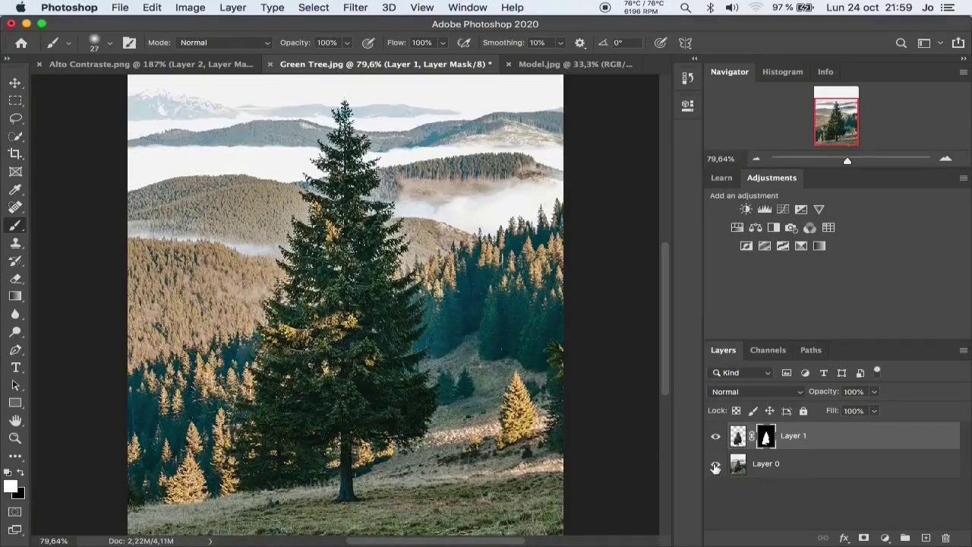
click(716, 465)
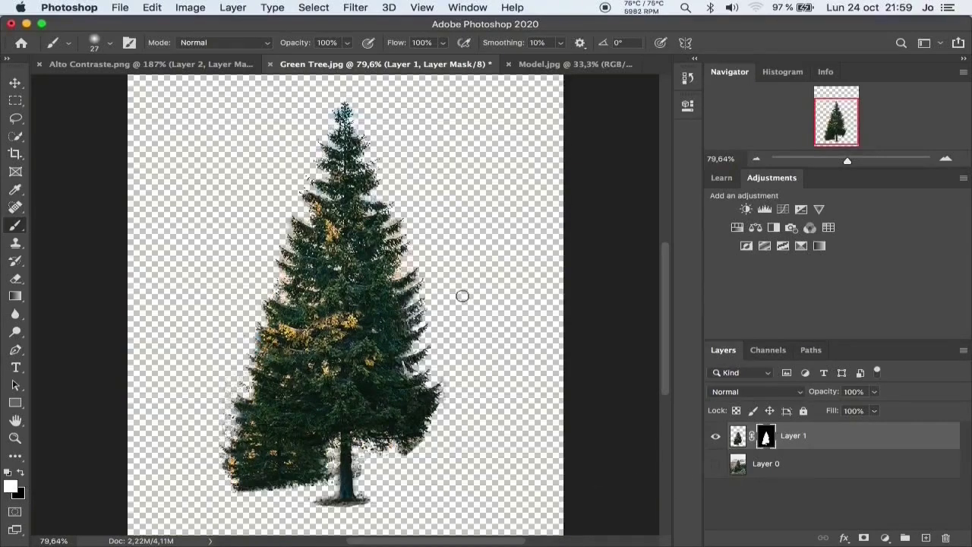
click(531, 64)
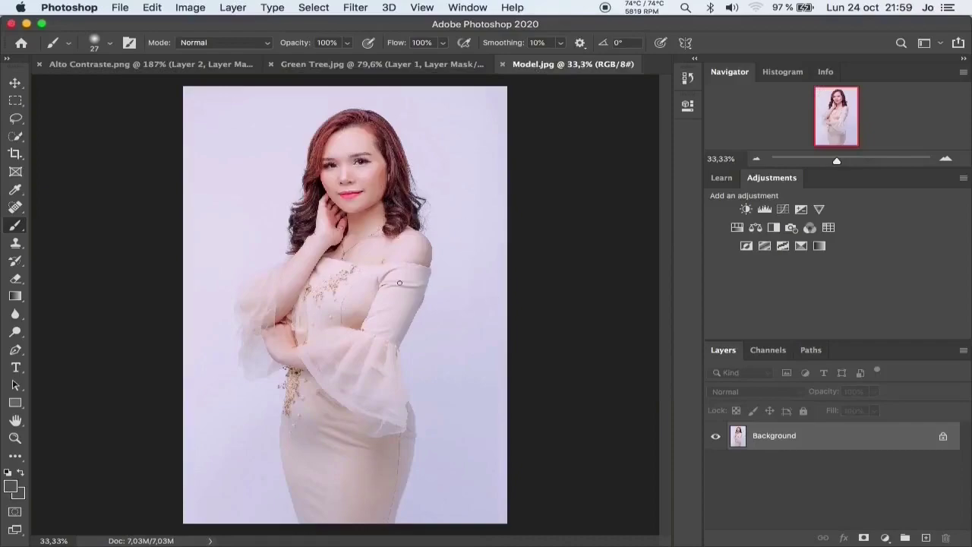
Step: Unlock the Background into Layer 0 and apply Remove Background from the Properties panel
click(943, 439)
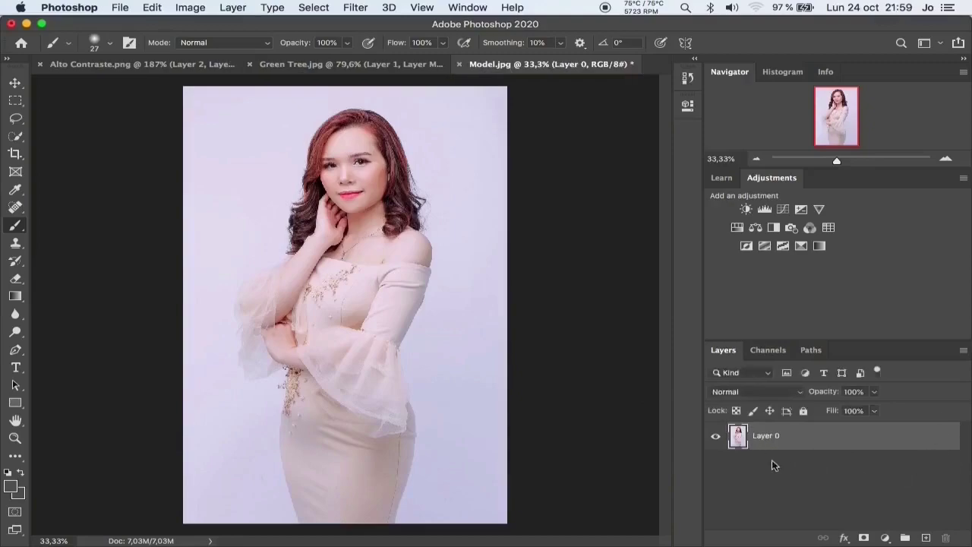
click(688, 106)
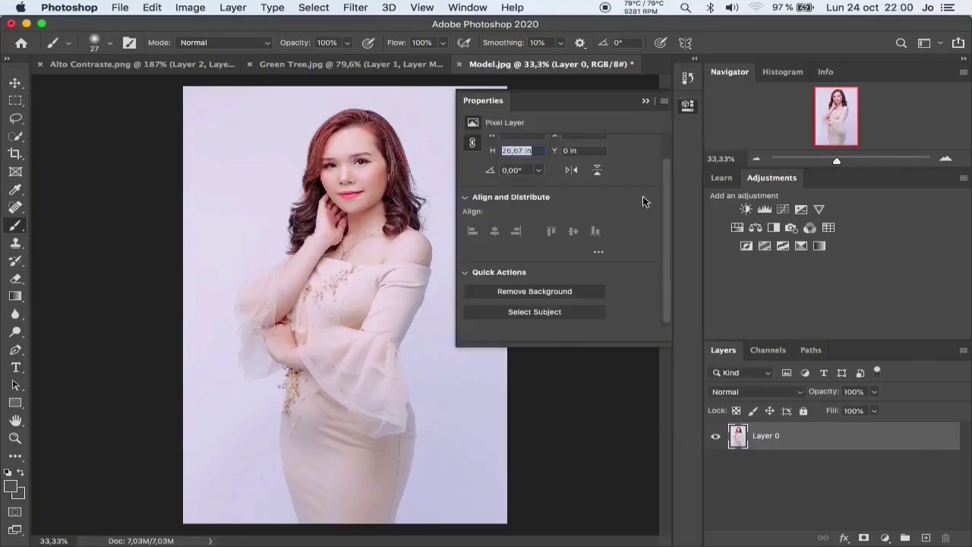
click(550, 294)
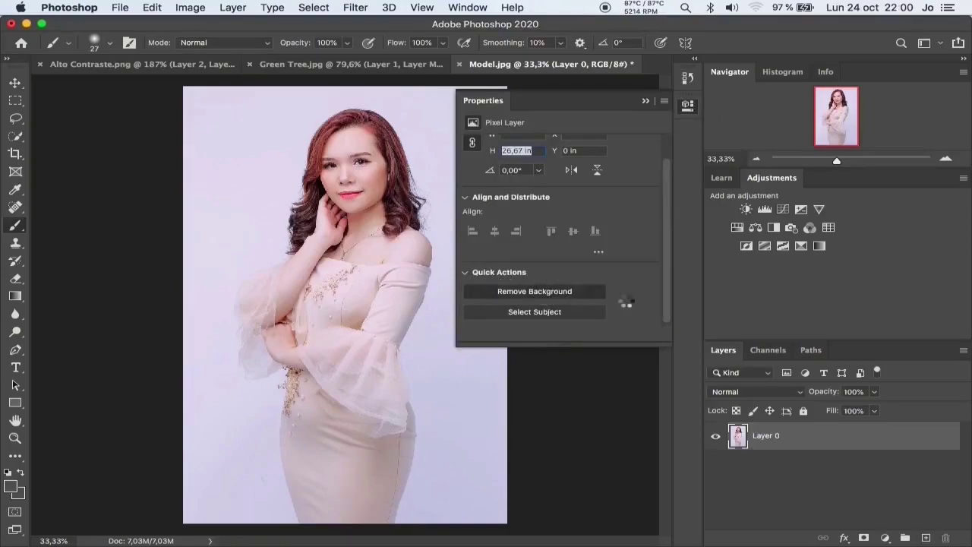
click(688, 108)
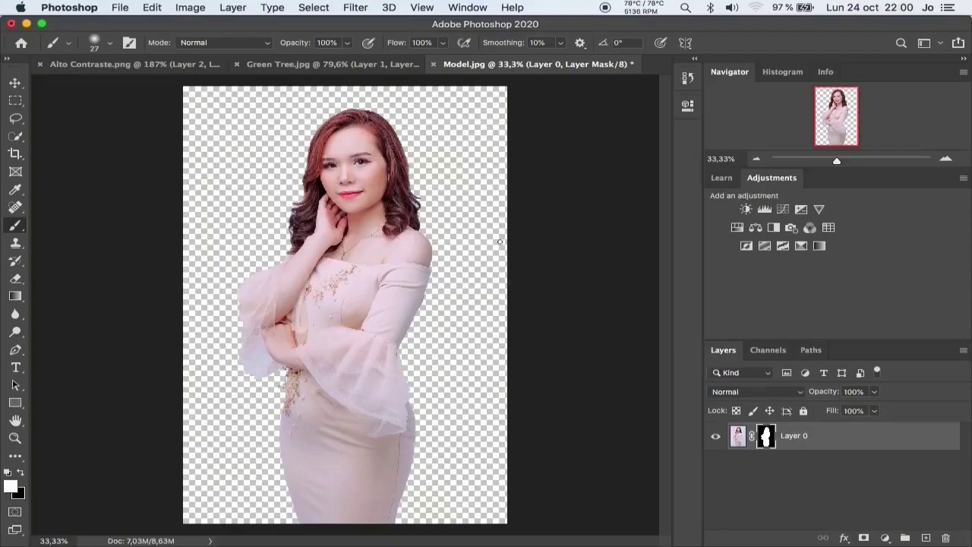
Step: Glance at the other open documents, then undo the automatic background removal
click(133, 65)
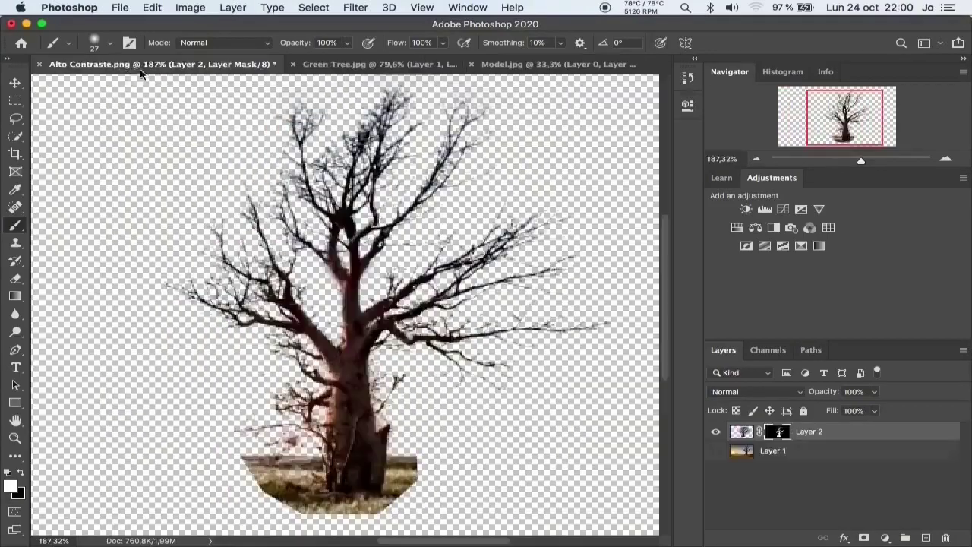
click(338, 65)
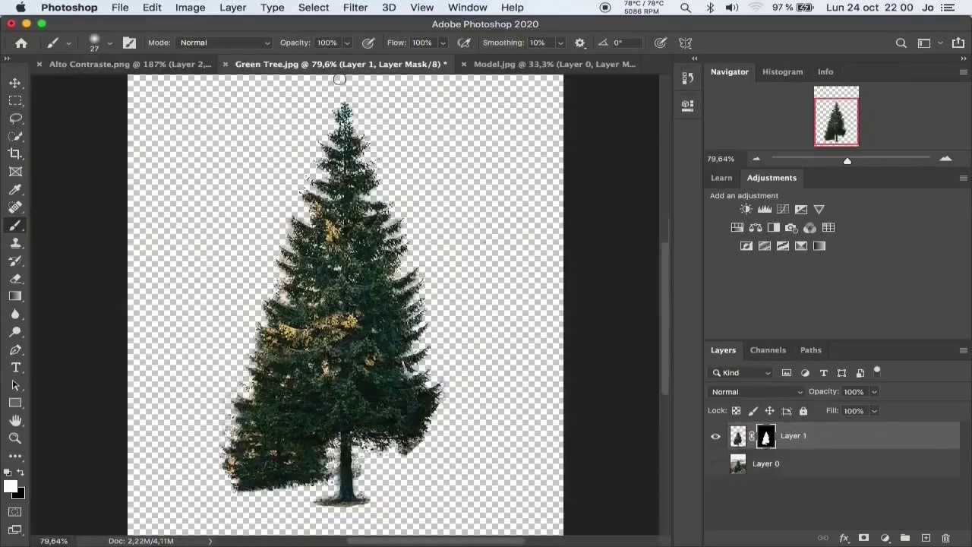
click(519, 65)
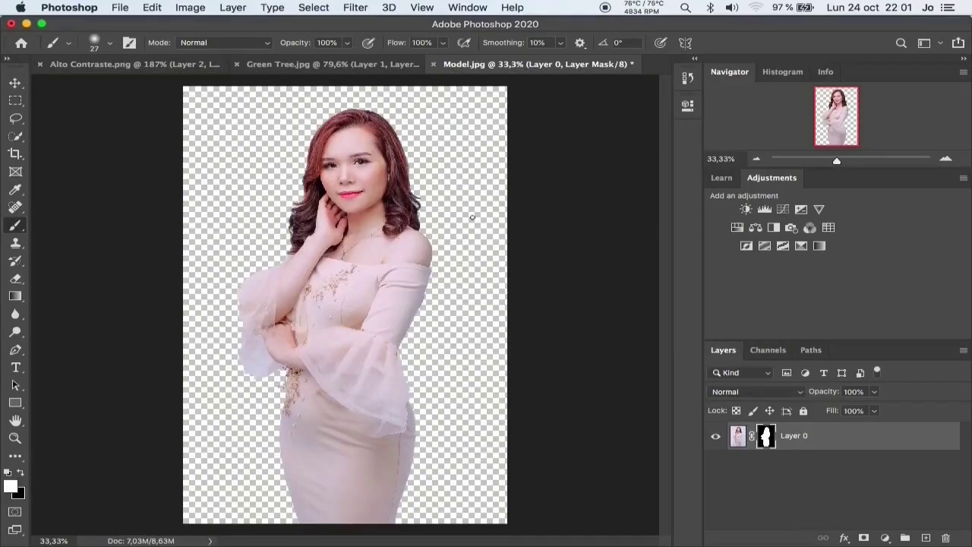
key(super+z)
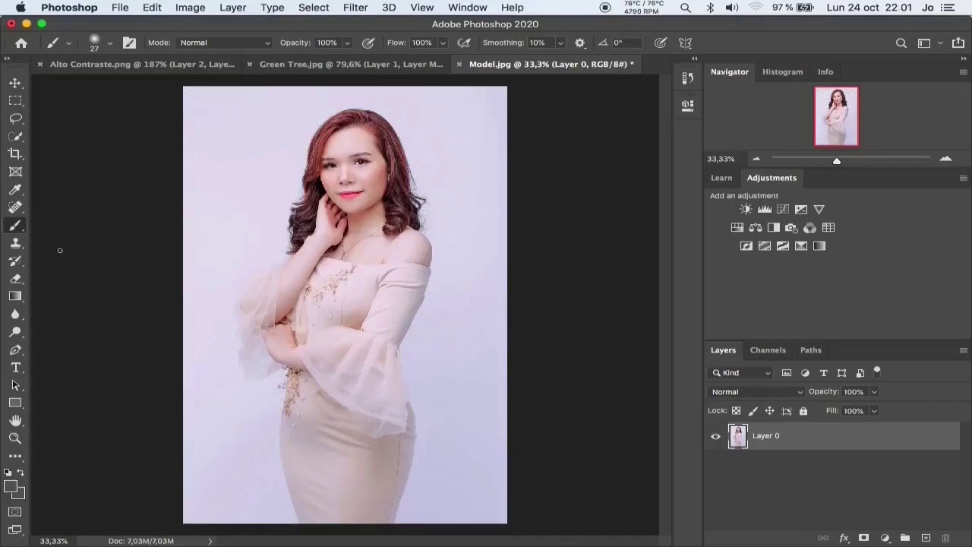
Step: Trace a closed Pen path around the model from the image bottom up over her head
click(16, 350)
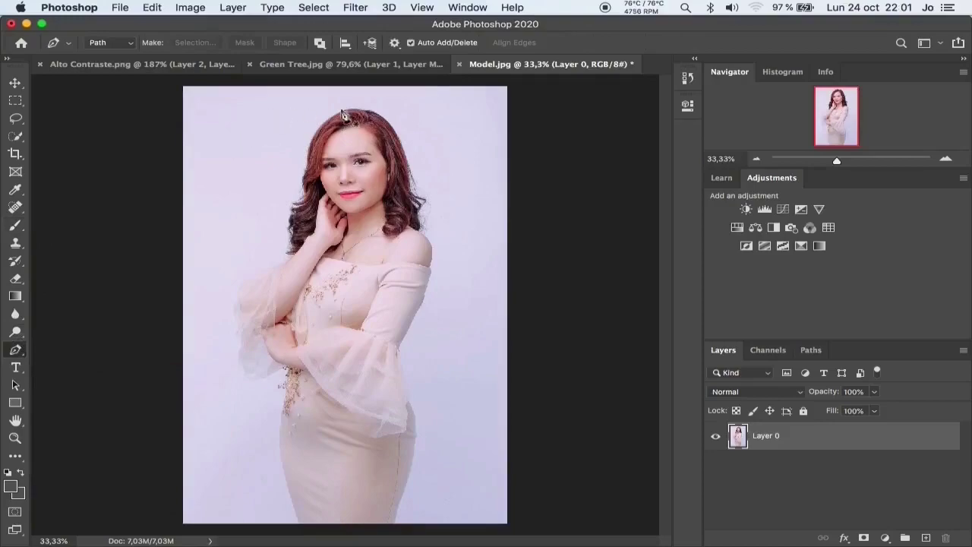
click(279, 520)
click(265, 403)
click(223, 287)
click(258, 230)
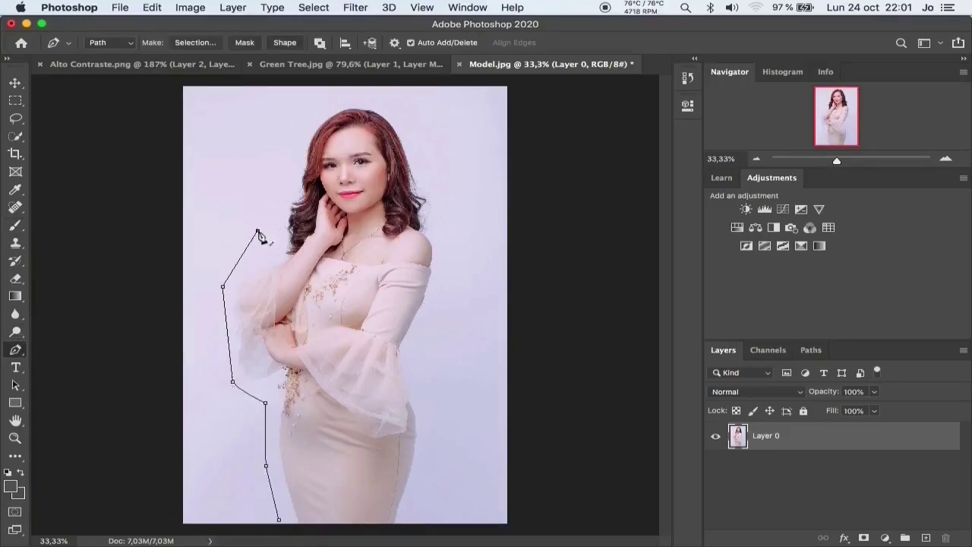
click(282, 167)
click(306, 111)
click(391, 98)
click(433, 150)
click(452, 234)
click(454, 288)
click(424, 408)
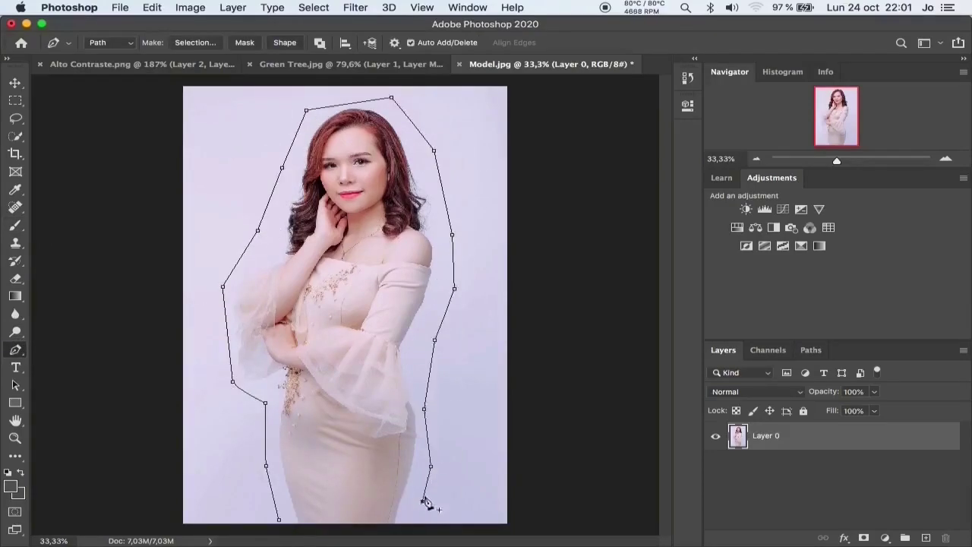
click(414, 523)
click(280, 520)
Step: Turn the path into a 0 px feathered selection, copy it to Layer 1, and hide Layer 0
right_click(338, 486)
click(379, 407)
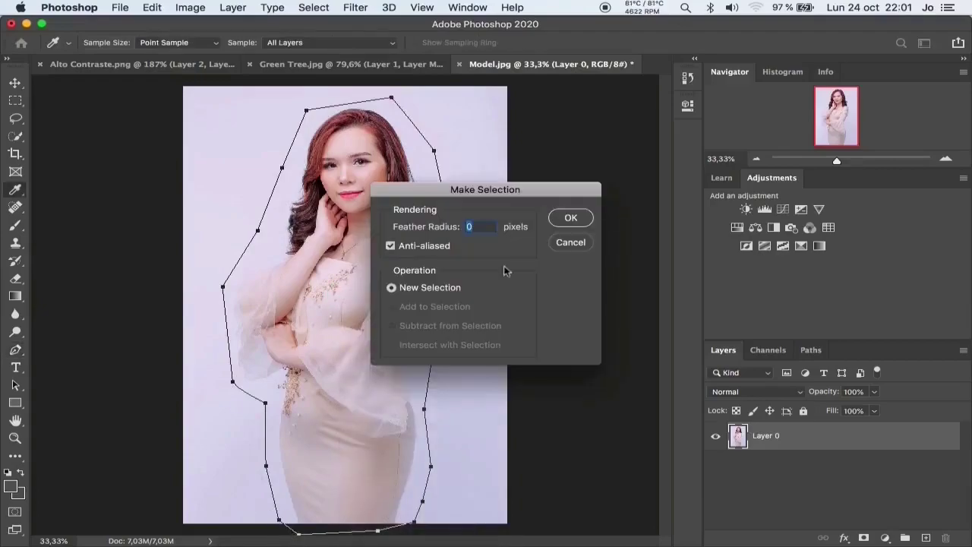
click(571, 218)
key(ctrl+j)
click(713, 460)
Step: Compare the Red, Green and Blue channels, settling on the Green channel alone
click(769, 350)
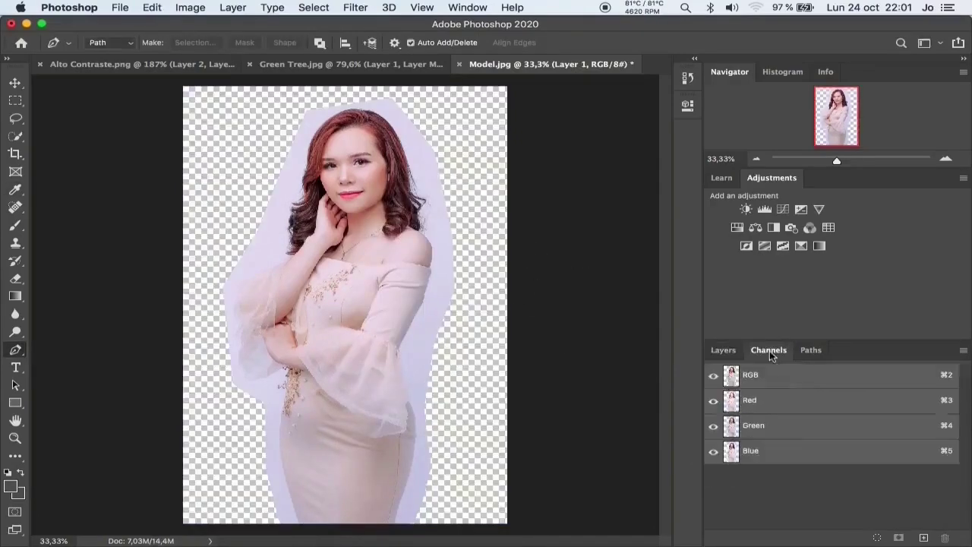
click(753, 427)
click(753, 451)
click(758, 429)
click(759, 406)
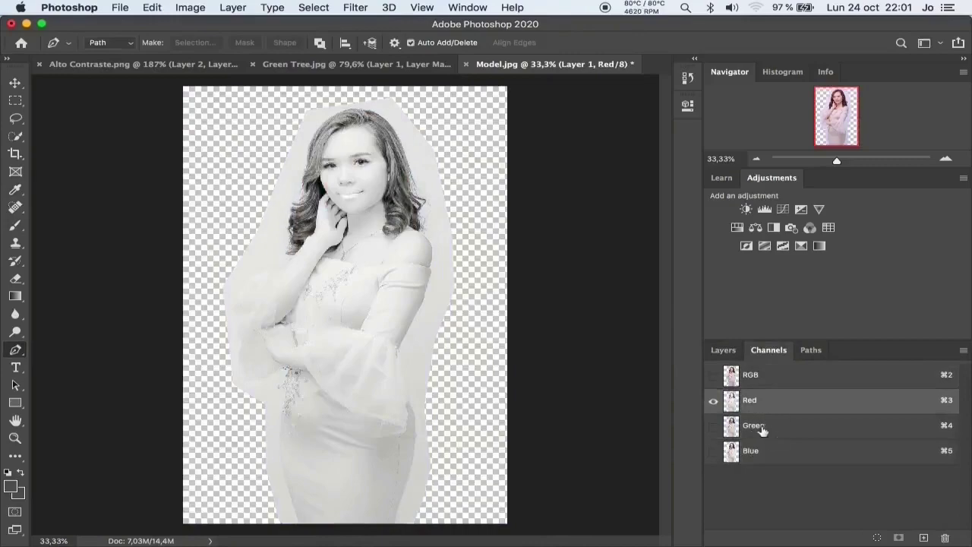
click(762, 430)
click(754, 451)
click(761, 426)
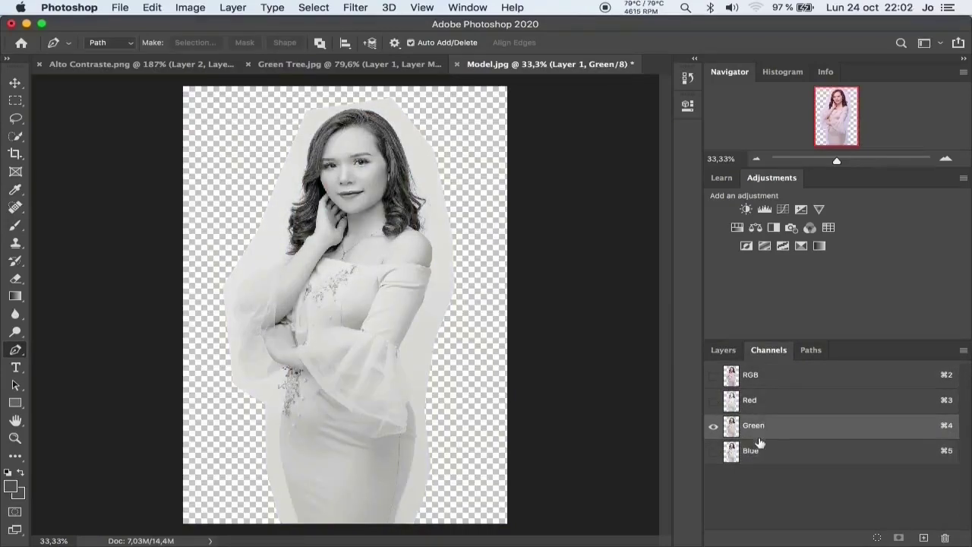
click(759, 448)
click(763, 431)
Step: Start a Color Range selection, sampling the model and adding more of her tones
click(315, 9)
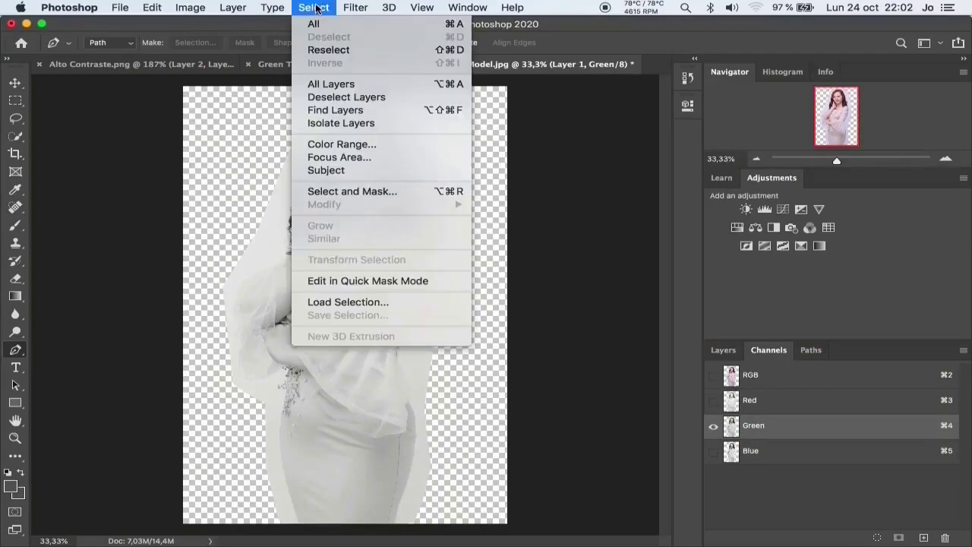
click(350, 144)
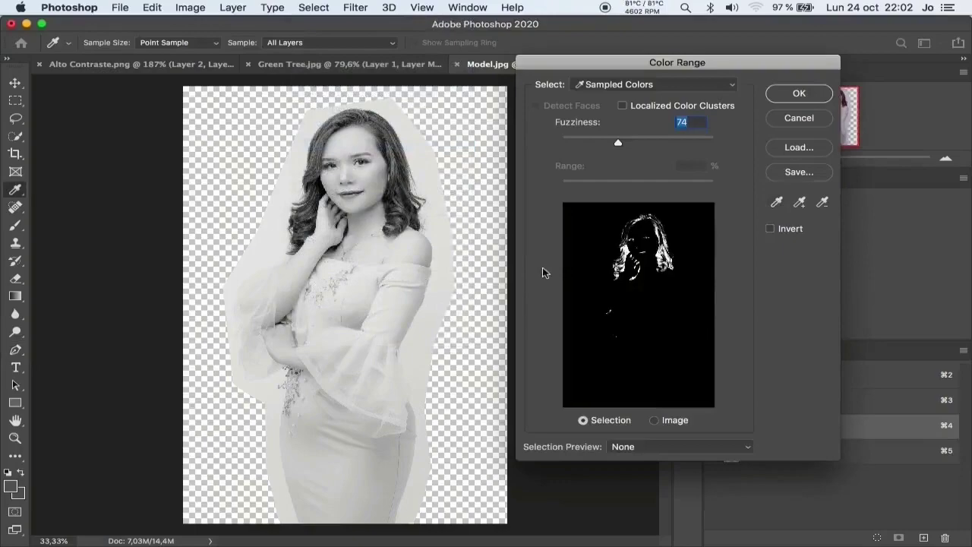
click(308, 255)
click(328, 128)
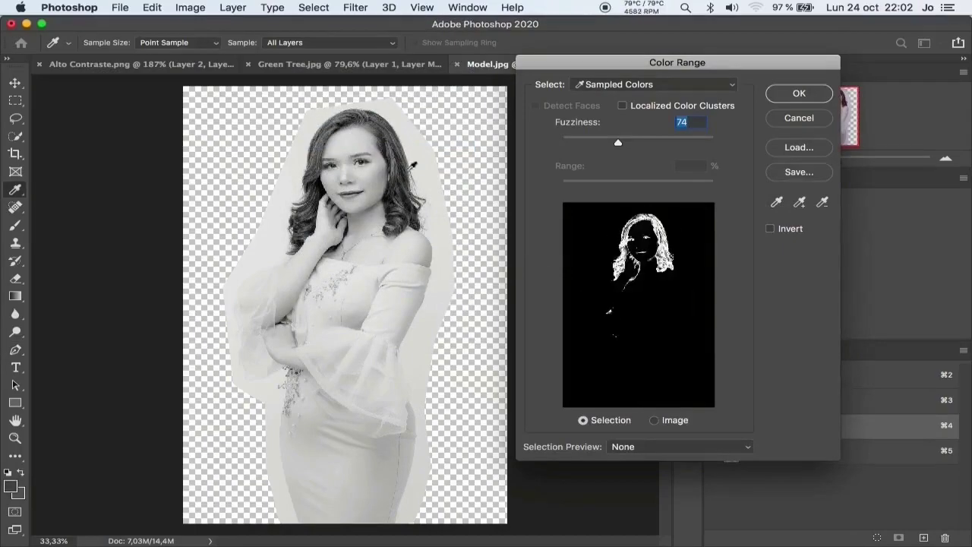
click(411, 257)
click(799, 202)
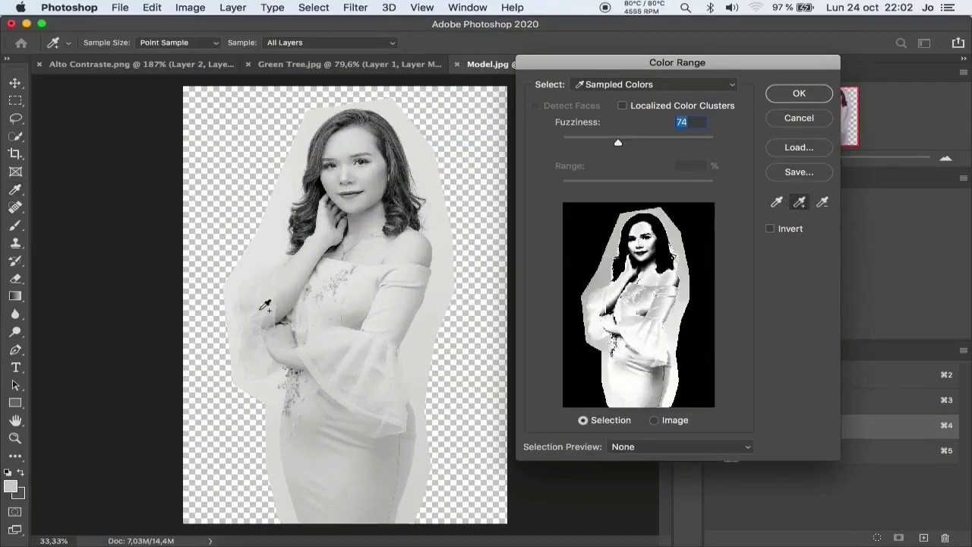
click(265, 305)
click(380, 340)
click(401, 196)
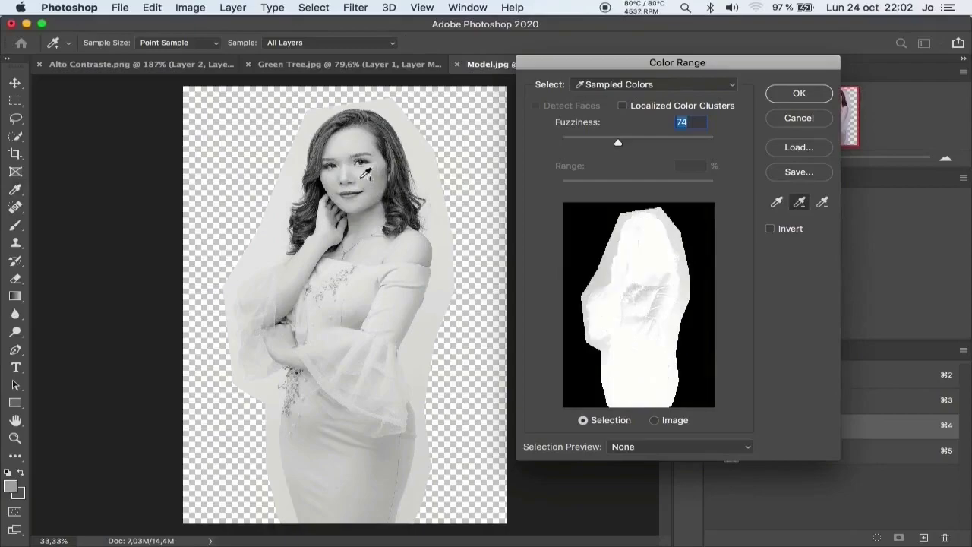
Step: Subtract the dress tones from the sample and raise Fuzziness from 74 to 83
click(822, 202)
click(445, 271)
click(319, 295)
click(252, 329)
click(279, 401)
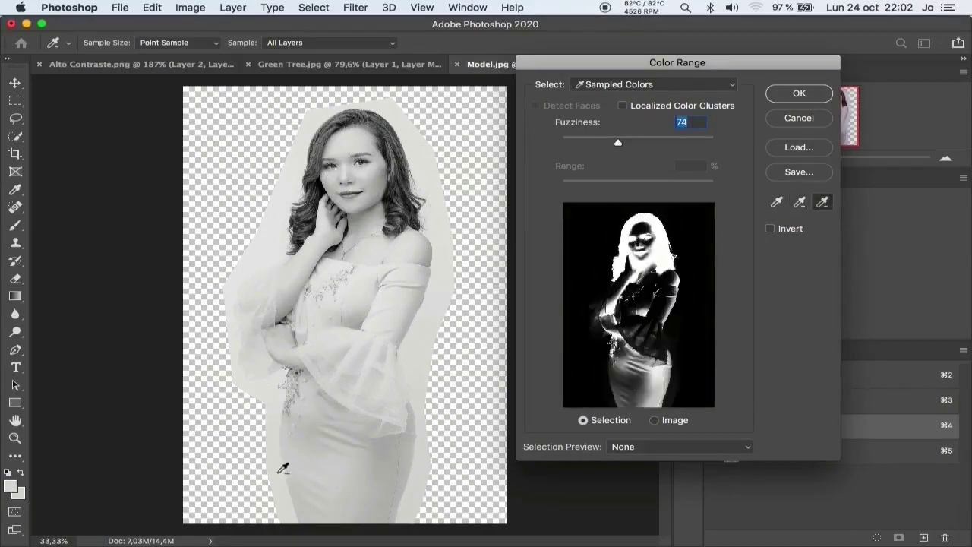
click(417, 504)
drag(618, 143, 646, 144)
Step: Accept the Color Range, return to the RGB view and Layers, and add a mask to Layer 1
click(789, 95)
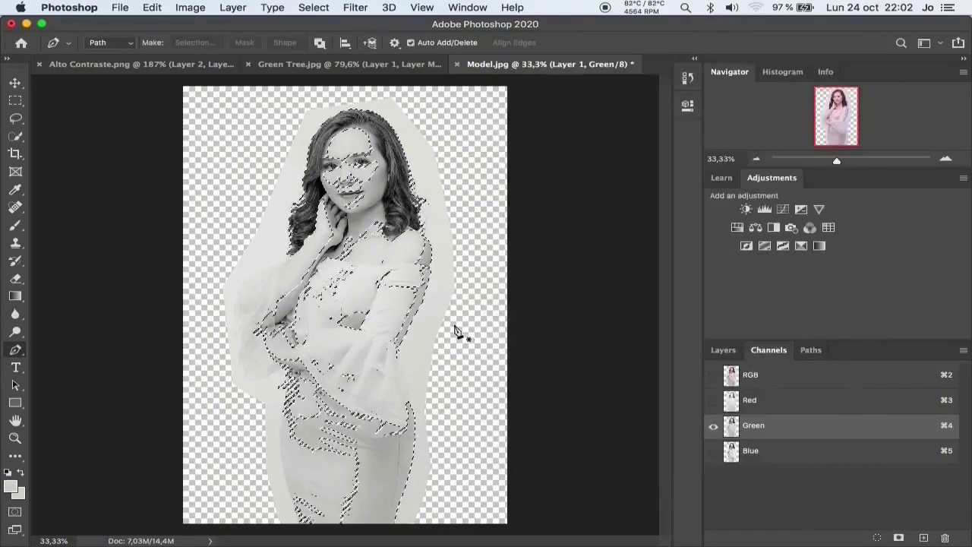
click(752, 378)
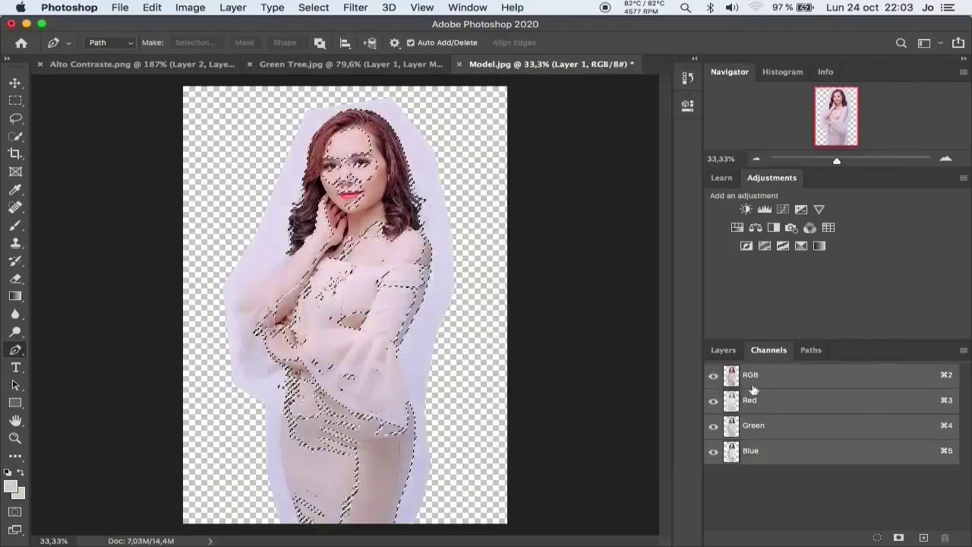
click(723, 350)
click(864, 538)
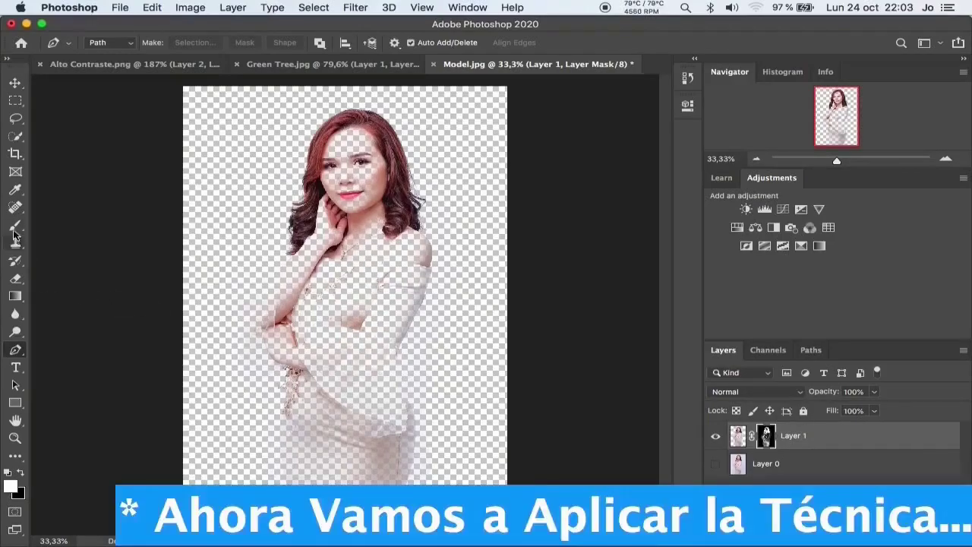
click(18, 230)
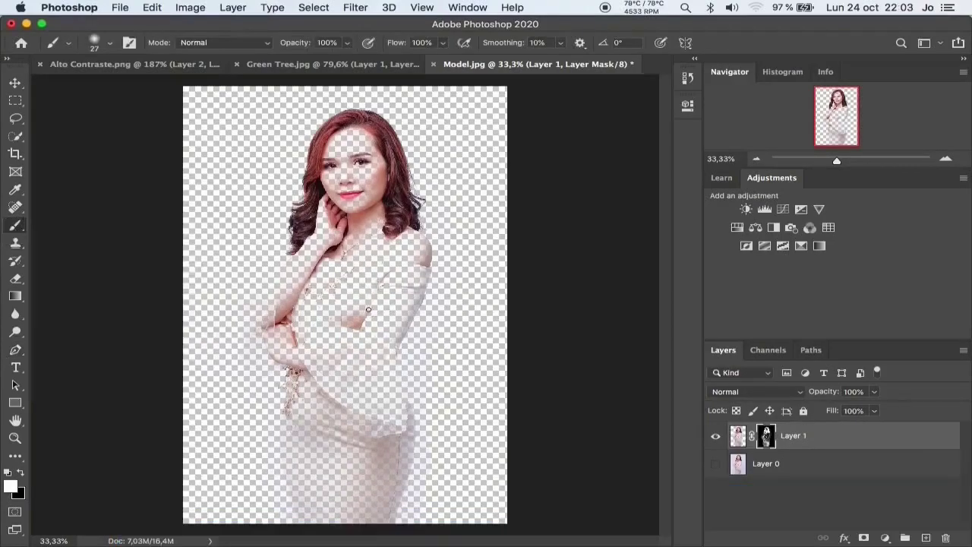
Step: Paint the faded forehead and eyes back into the mask with a 65 px brush
click(112, 45)
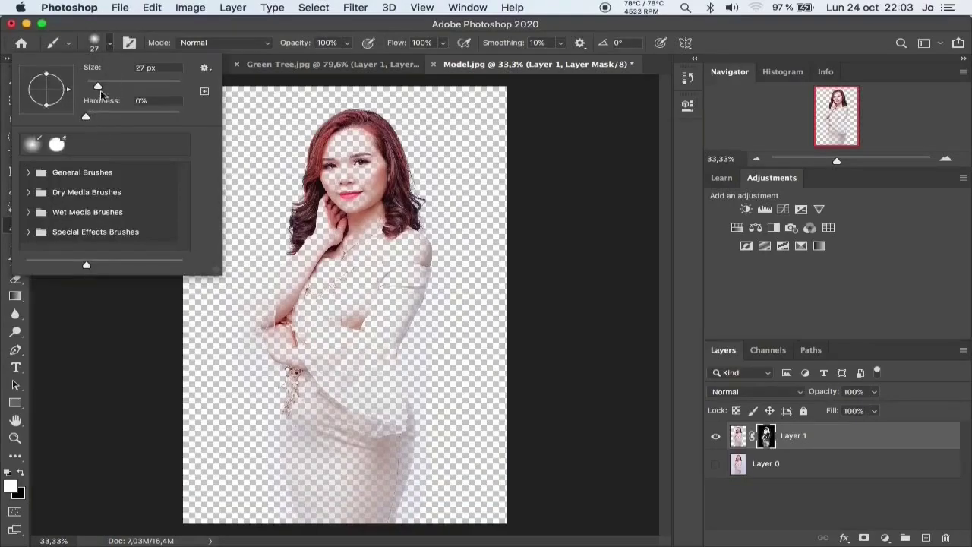
drag(98, 85, 117, 88)
click(339, 293)
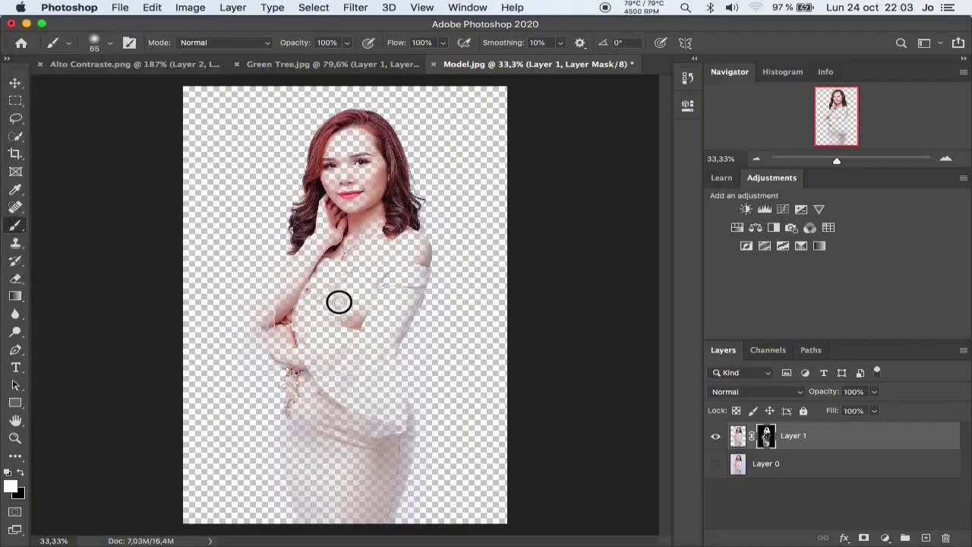
mouse_move(374, 136)
mouse_down()
mouse_move(332, 137)
mouse_move(336, 158)
mouse_move(352, 163)
mouse_move(339, 161)
mouse_up()
Step: Enlarge the brush to 92 px and paint the arm and chest back into view
click(111, 48)
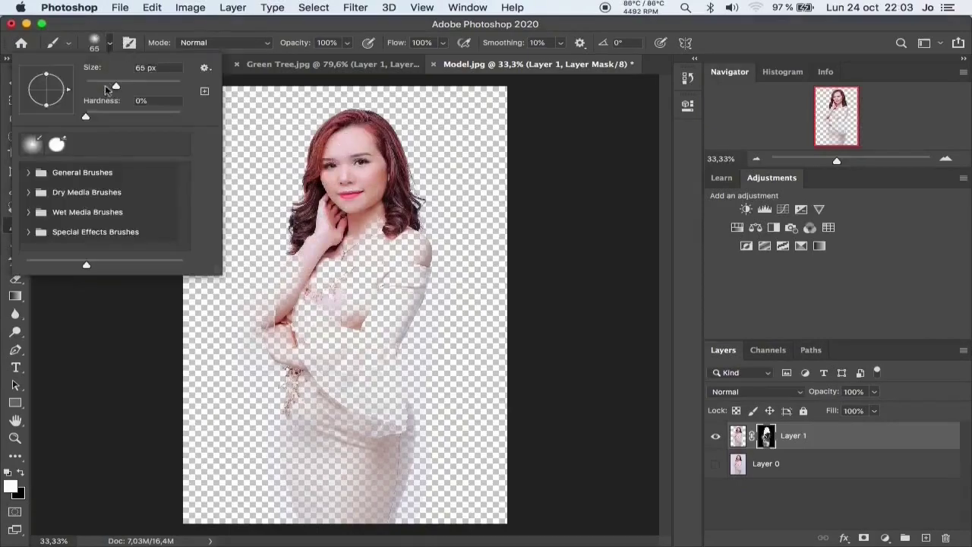
drag(117, 89, 131, 91)
key(Return)
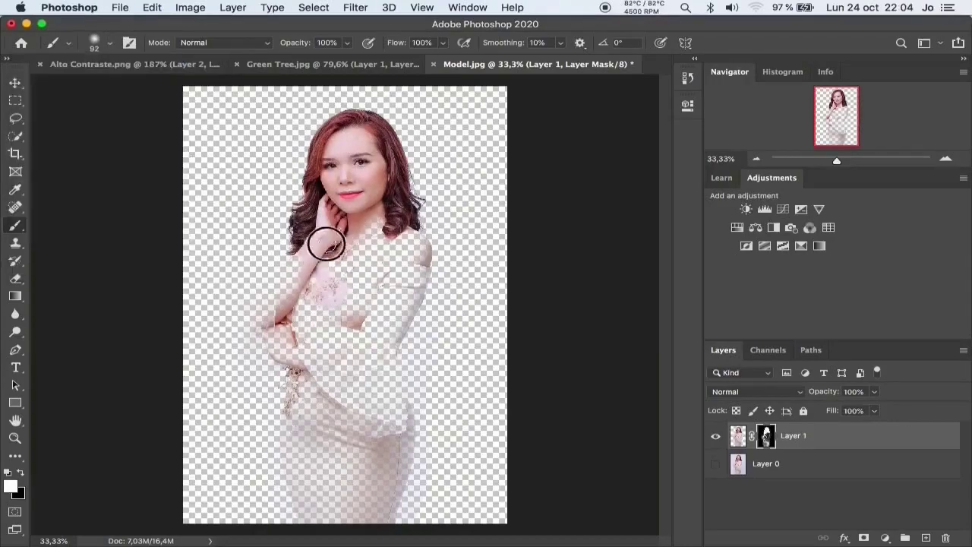
mouse_move(325, 238)
mouse_down()
mouse_move(297, 275)
mouse_move(330, 339)
mouse_move(354, 342)
mouse_move(342, 275)
mouse_move(356, 309)
mouse_move(386, 224)
mouse_move(364, 261)
mouse_move(413, 239)
mouse_move(415, 278)
mouse_move(373, 304)
mouse_move(402, 315)
mouse_move(418, 278)
mouse_move(384, 367)
mouse_move(343, 353)
mouse_move(282, 402)
mouse_move(306, 281)
mouse_move(407, 424)
mouse_move(347, 501)
mouse_move(297, 432)
mouse_move(316, 460)
mouse_move(394, 431)
mouse_move(293, 440)
mouse_move(299, 253)
mouse_move(391, 210)
mouse_move(369, 133)
mouse_move(421, 277)
mouse_move(425, 243)
mouse_move(387, 358)
mouse_move(279, 328)
mouse_move(266, 291)
mouse_move(250, 306)
mouse_move(319, 220)
mouse_move(332, 504)
mouse_move(311, 422)
mouse_up()
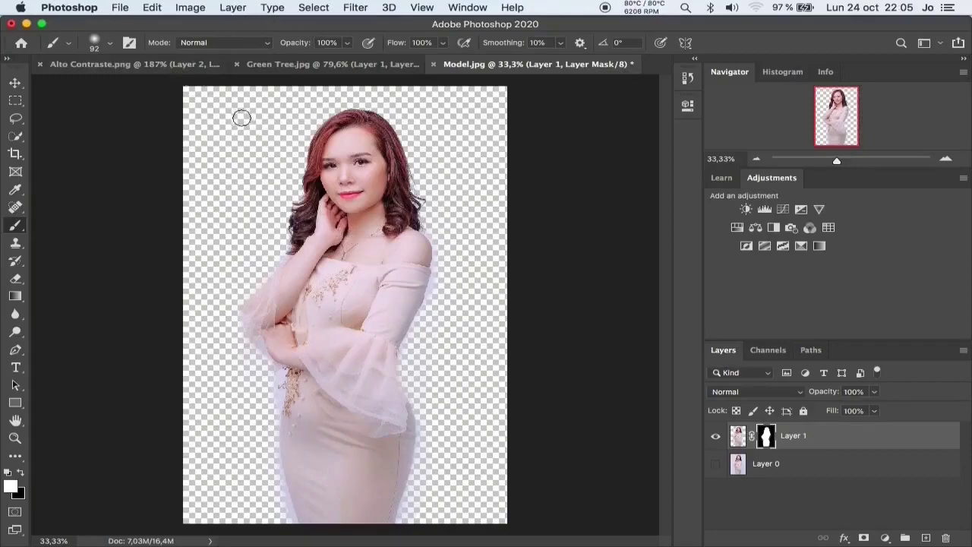
click(183, 67)
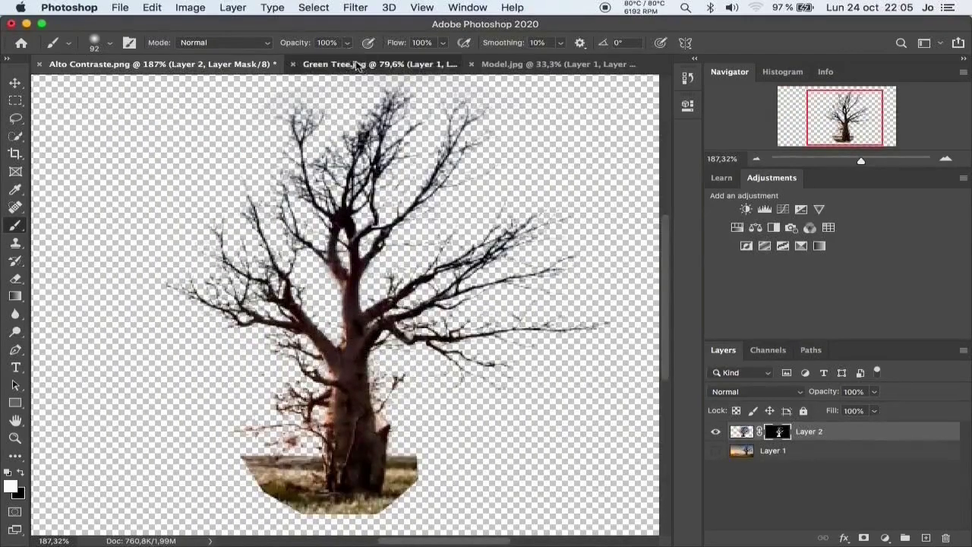
click(357, 65)
click(488, 66)
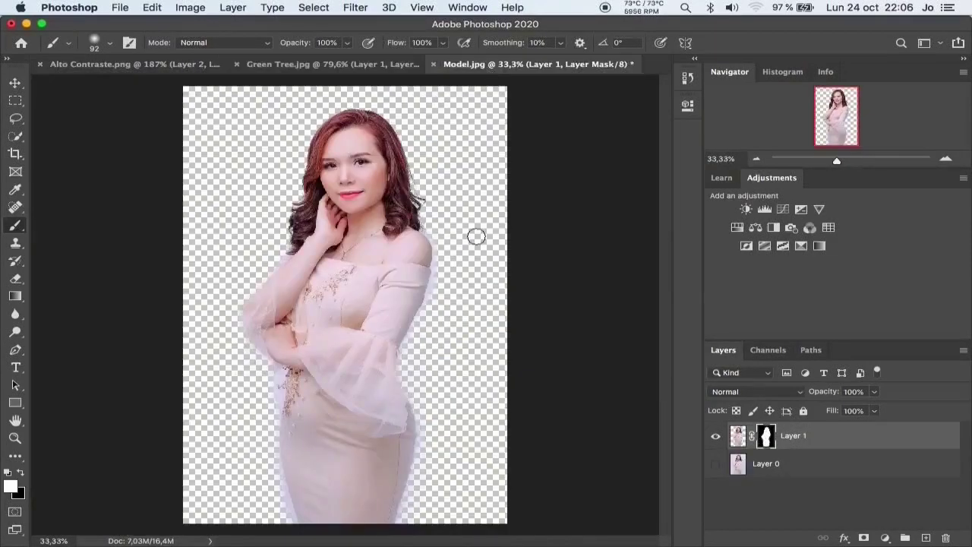